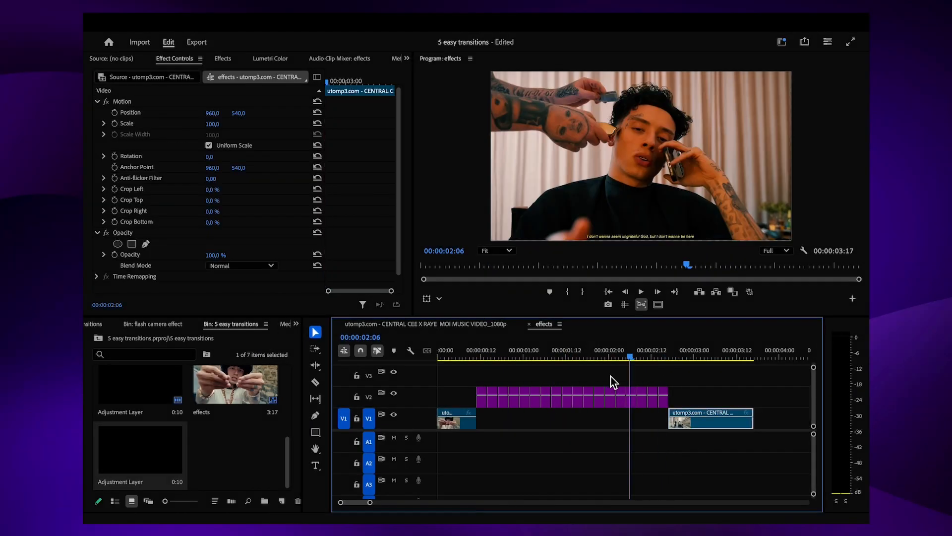
- Play the sequence from the start of the short V2 clips at 00:00:00:11 to review them
left_click_drag(612, 382, 491, 380)
key("space")
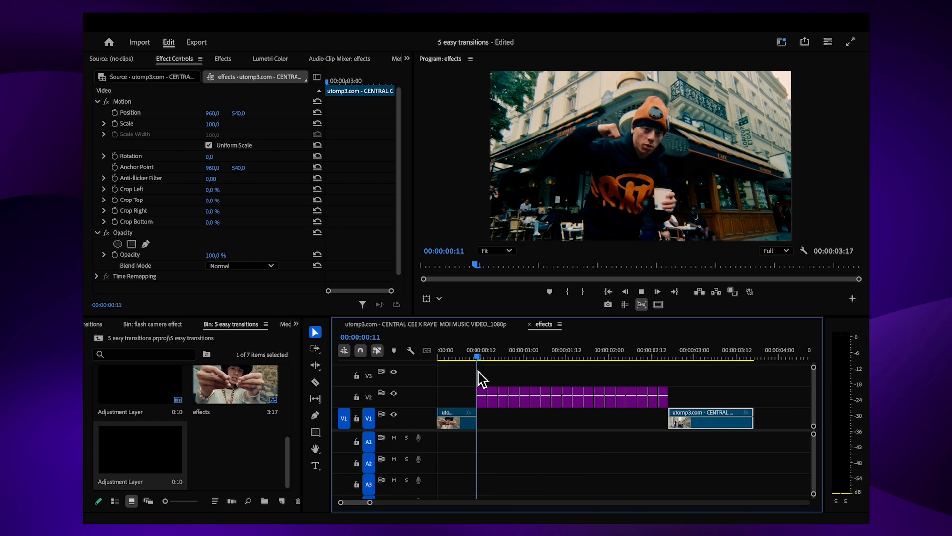
key("space")
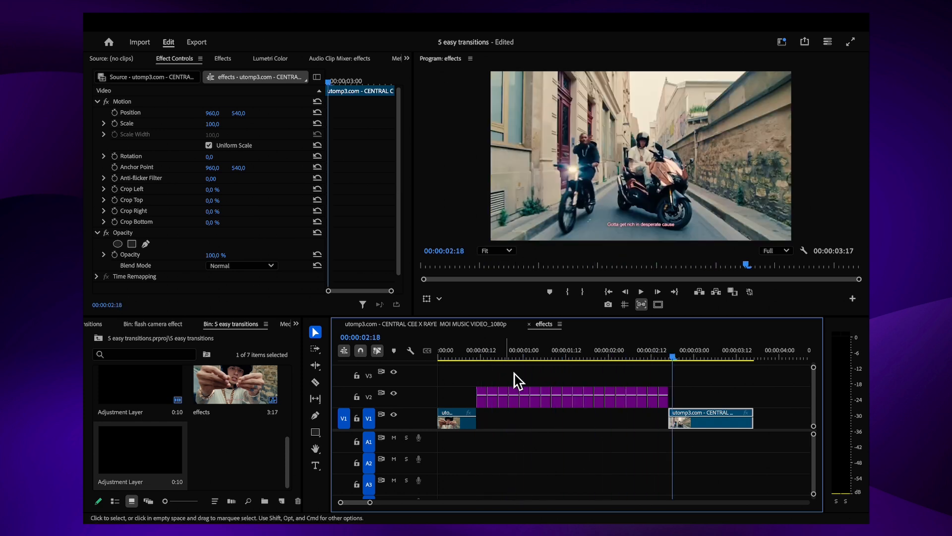
- Create a 1920 × 1080 adjustment layer, place it on V3 at 00:00:00:11 and trim it to the first V2 clip's length
left_click_drag(673, 358, 478, 398)
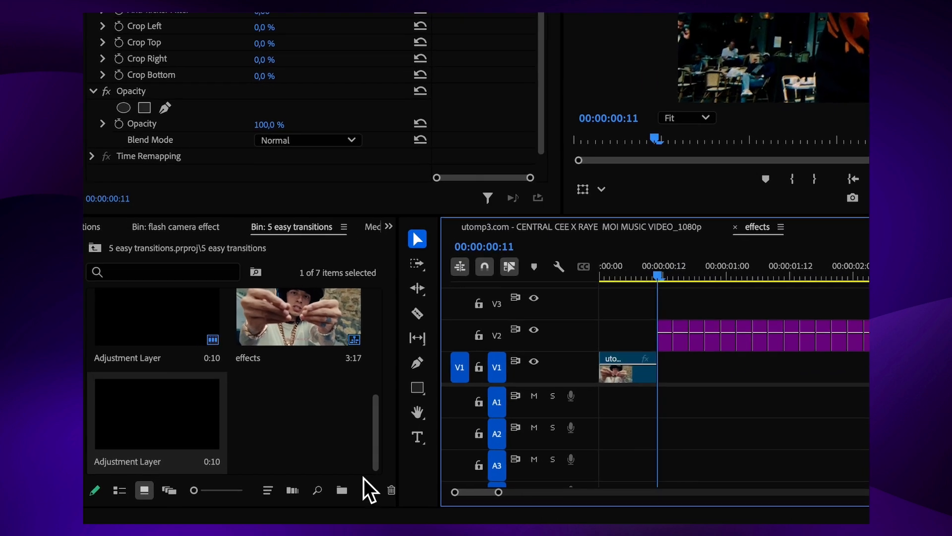
left_click(366, 489)
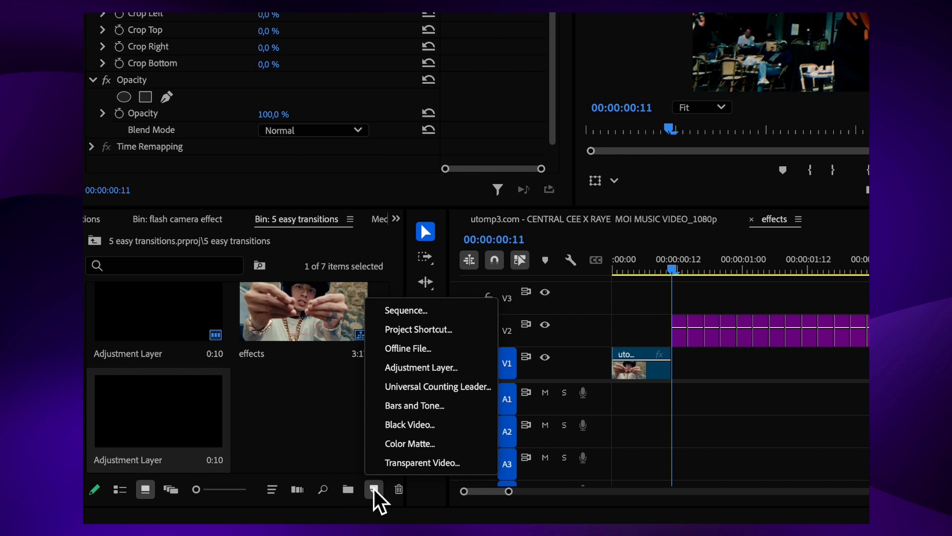
left_click(437, 368)
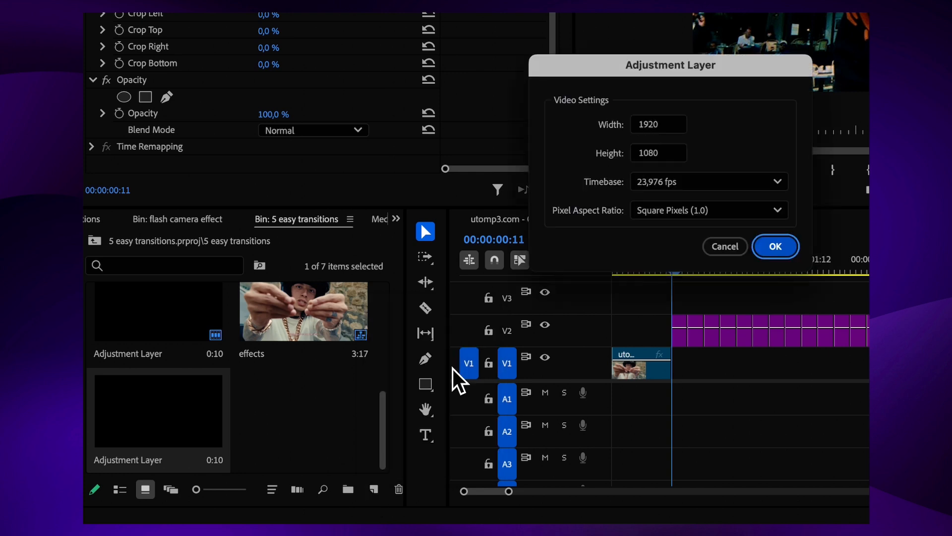
left_click(776, 247)
left_click_drag(304, 397, 695, 308)
left_click_drag(646, 377, 577, 386)
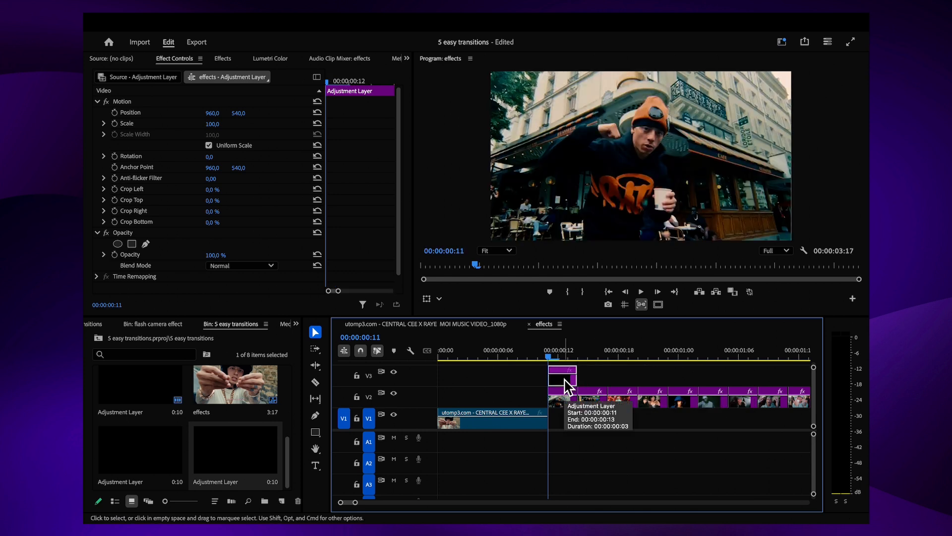
- Raise the adjustment layer's Lumetri Color exposure to 5,0
left_click(271, 58)
scroll(329, 290, "down", 10)
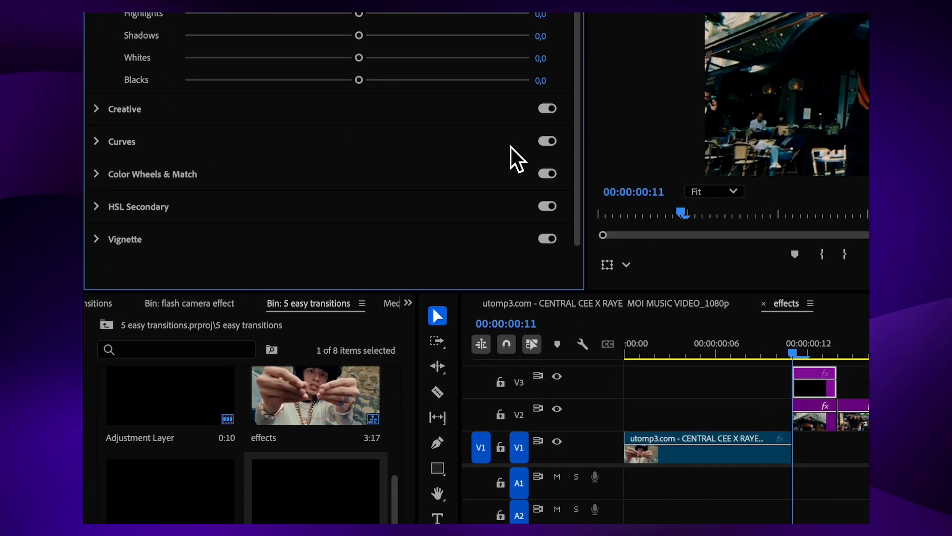
scroll(510, 325, "up", 4)
left_click_drag(359, 139, 572, 168)
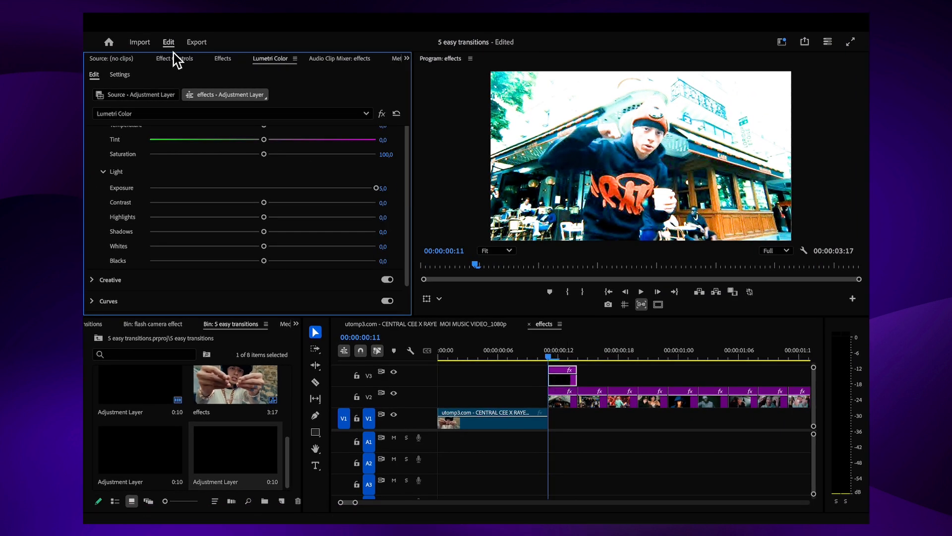
- Keyframe the adjustment layer's opacity from 100 % at its start to 0 % at its end
left_click(174, 59)
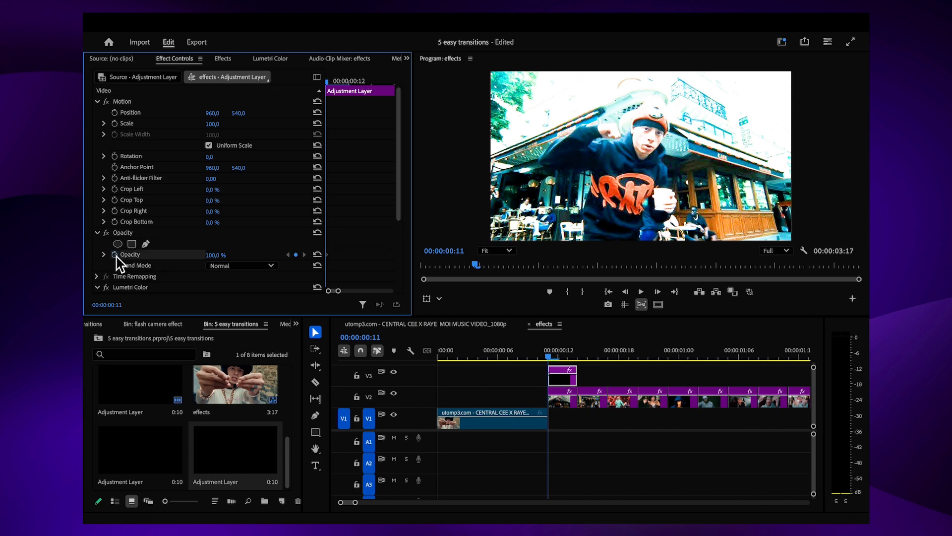
left_click_drag(556, 361, 567, 361)
left_click(213, 255)
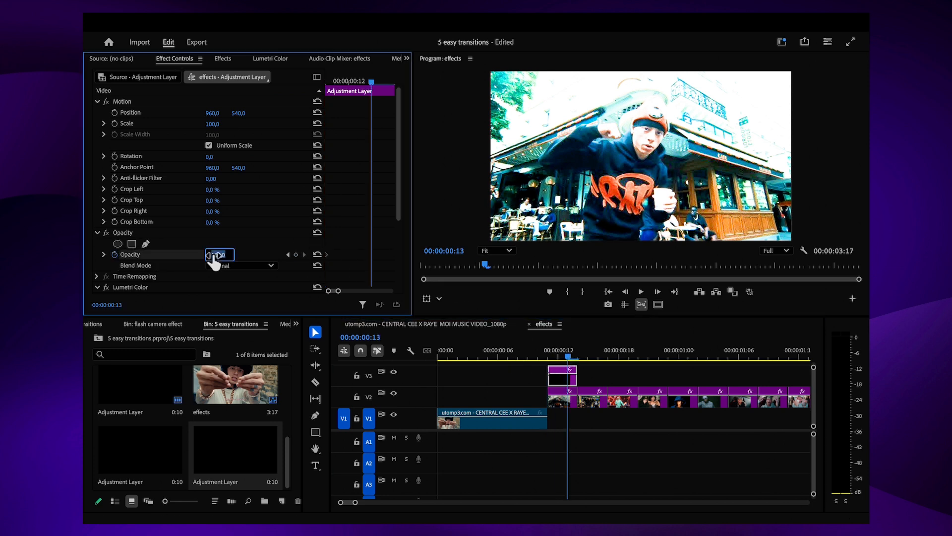
type("0")
key("Return")
left_click_drag(374, 256, 393, 258)
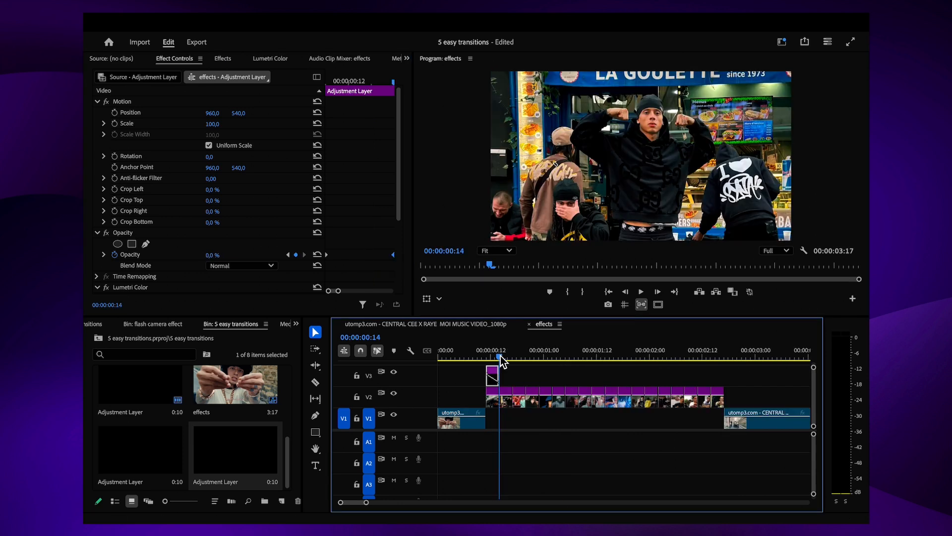
- Paste copies of the flash adjustment layer back to back on V3 over all remaining V2 clips, and play the result
key("super+v")
key("super+v")
key("super+v")
key("super+v")
key("super+v")
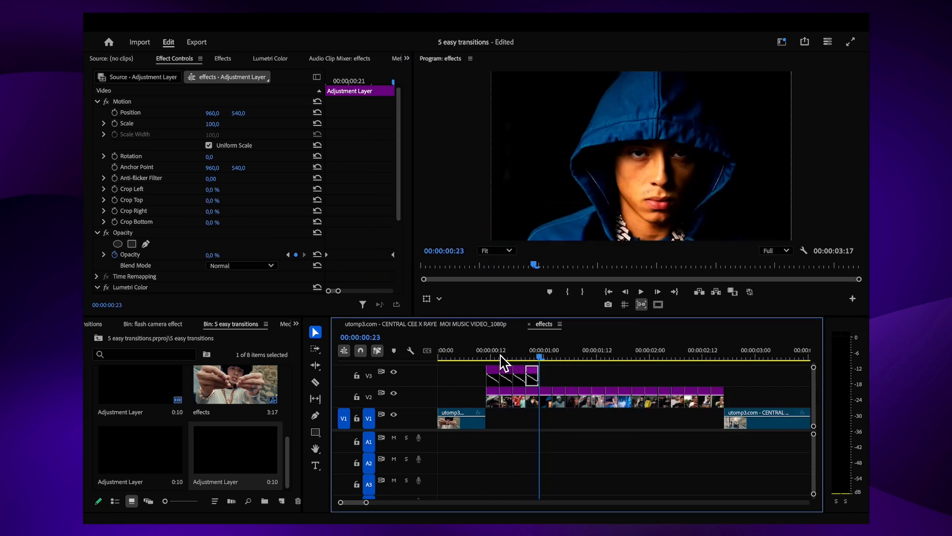
key("super+v")
key("super+v")
key("super+v")
key("super+v")
key("super+v")
key("super+v")
key("super+v")
key("super+v")
key("super+v")
key("super+v")
key("super+v")
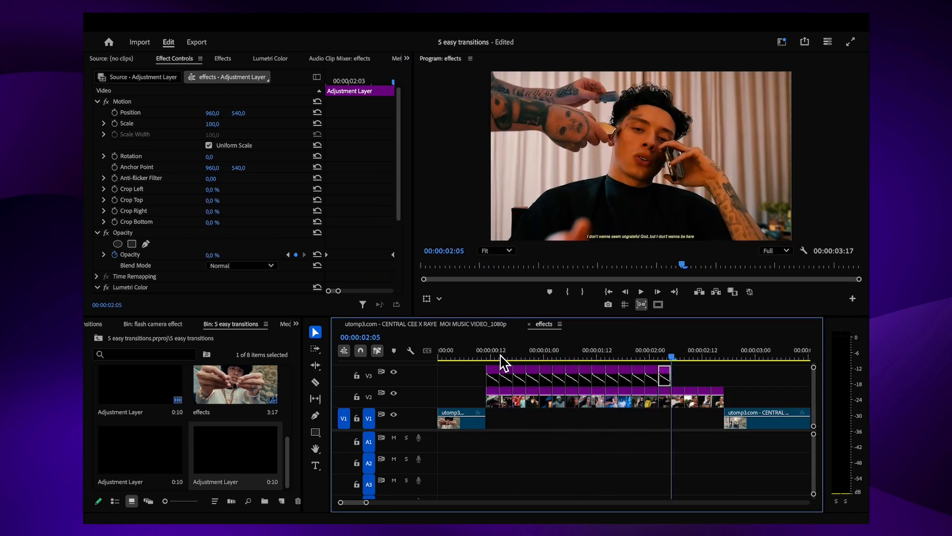
key("super+v")
left_click_drag(724, 355, 418, 368)
key("space")
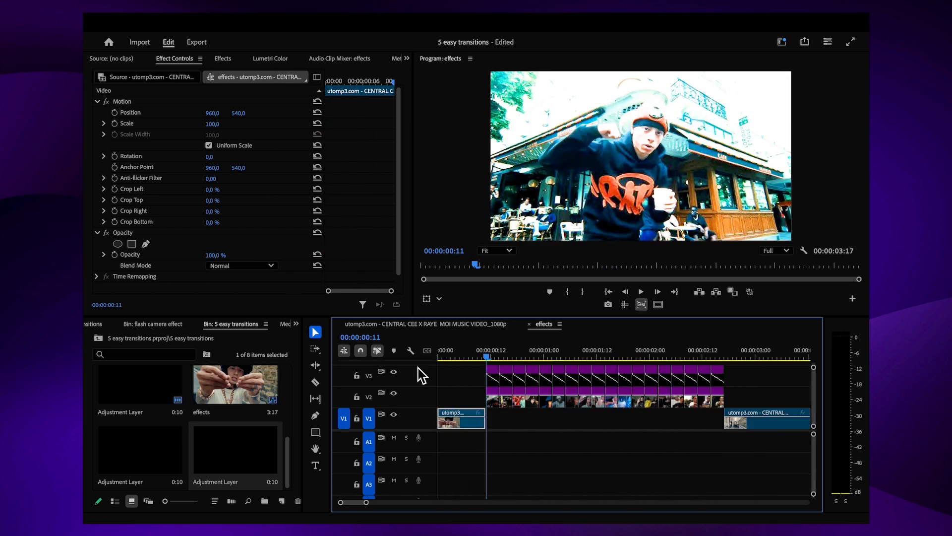
- Delete every third flash adjustment layer on V3
left_click(520, 377)
key("Delete")
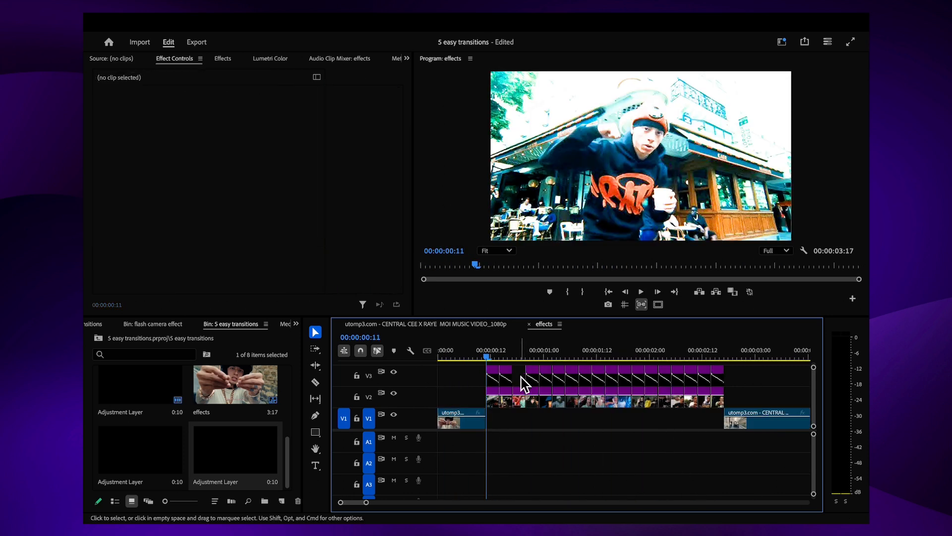
left_click(562, 376)
key("Delete")
left_click(601, 376)
key("Delete")
left_click(641, 377)
key("Delete")
left_click(677, 377)
key("Delete")
left_click(718, 378)
key("Delete")
- Play the sequence from the beginning to review the spaced-out flashes
left_click_drag(488, 355, 438, 356)
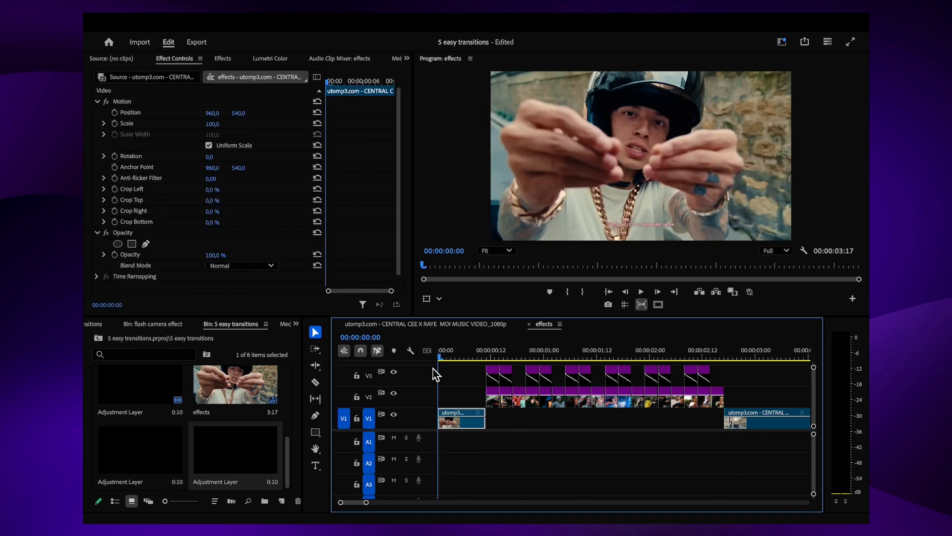
key("space")
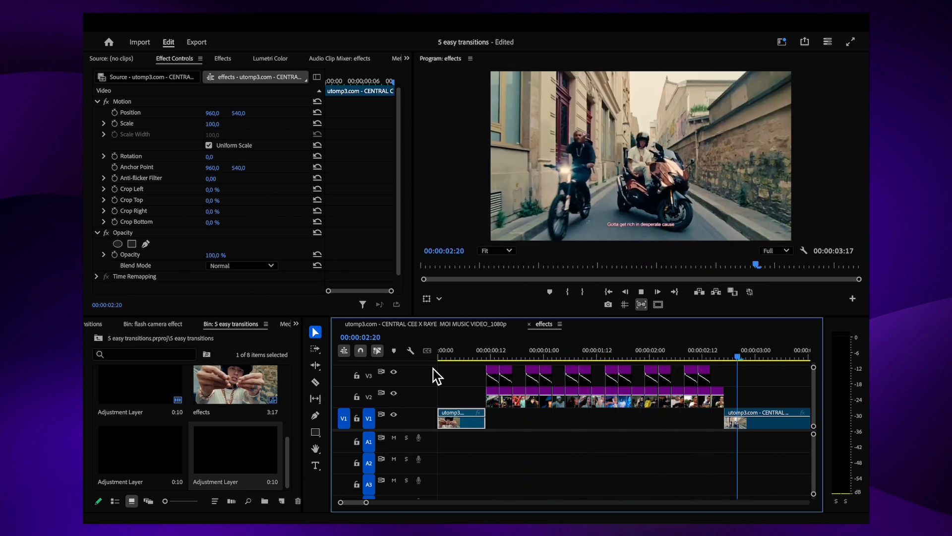
key("space")
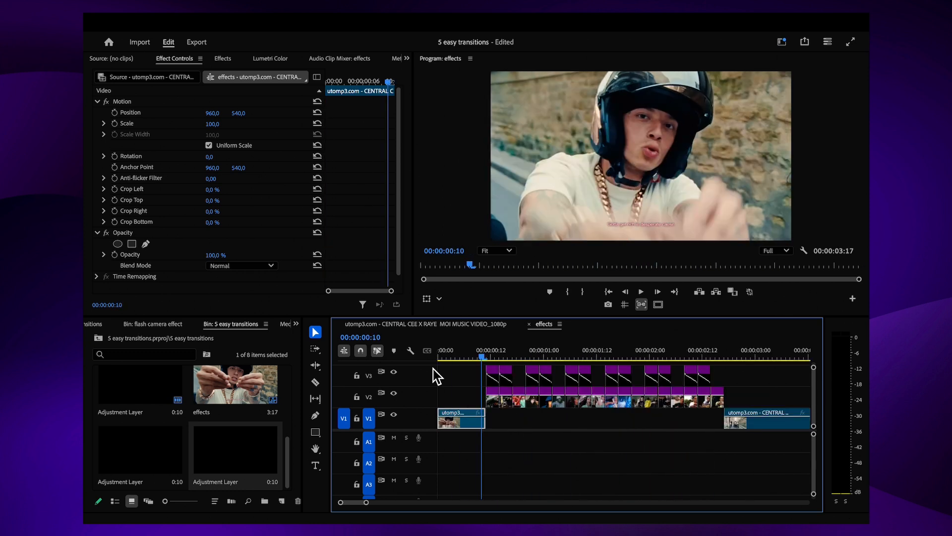
- Place fullhd.mp4 on V4 above the flash layers, starting at the first one, and extend it toward the end of the last one
scroll(547, 407, "up", 1)
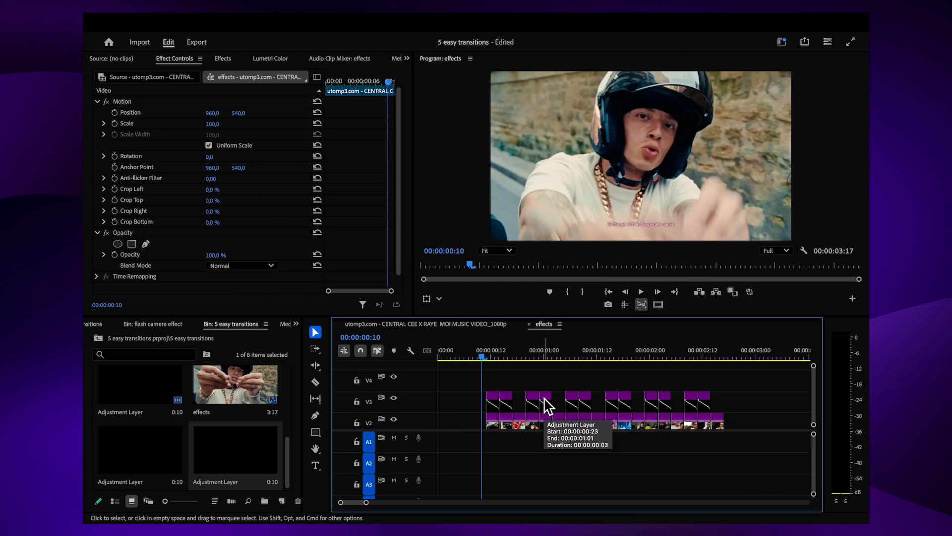
left_click_drag(290, 464, 293, 426)
left_click_drag(131, 411, 488, 381)
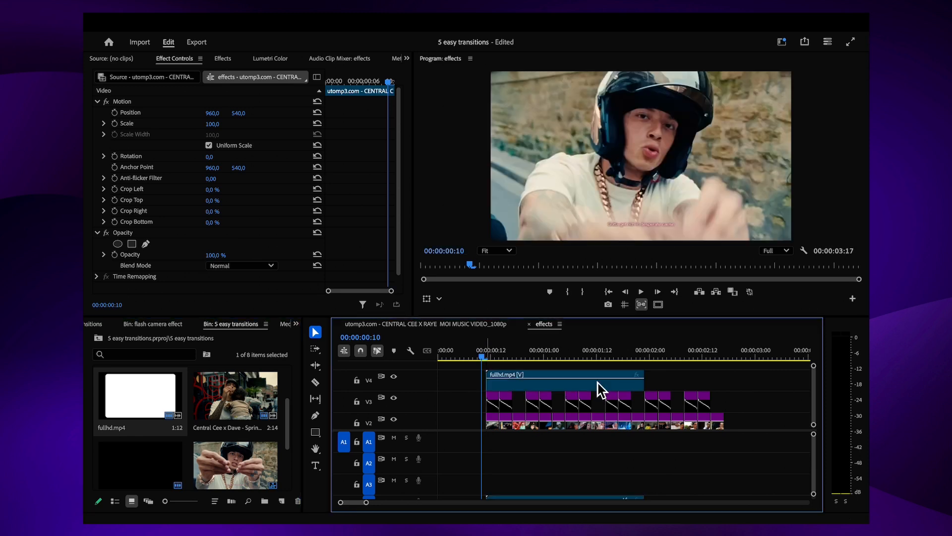
left_click_drag(642, 374, 709, 373)
left_click(565, 375)
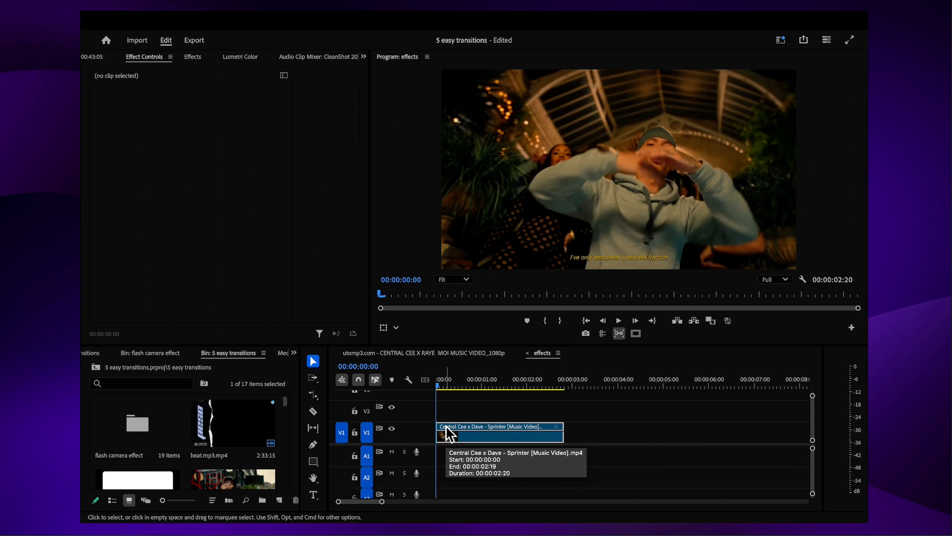
- Duplicate the music video clip from V1 onto V2 and trim the copy's start to 00:00:00:20
left_click(448, 431)
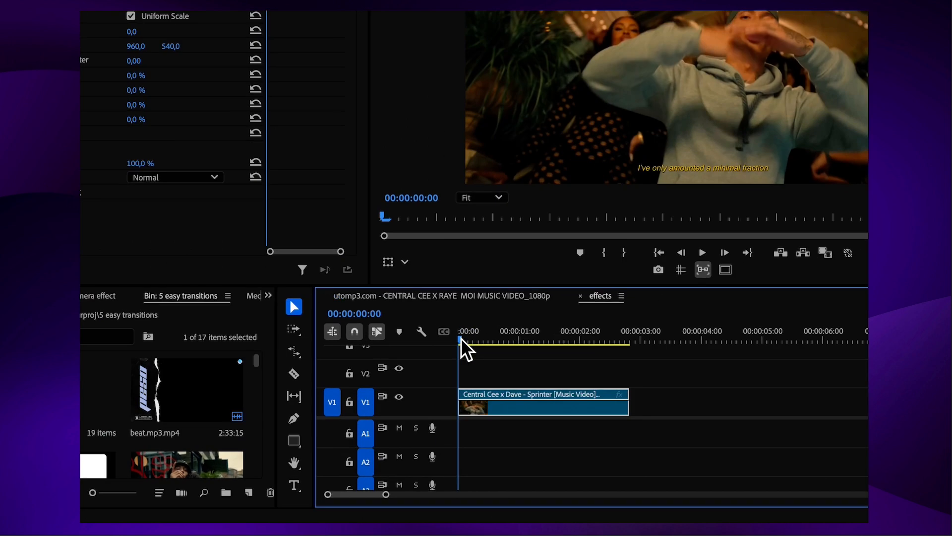
key("space")
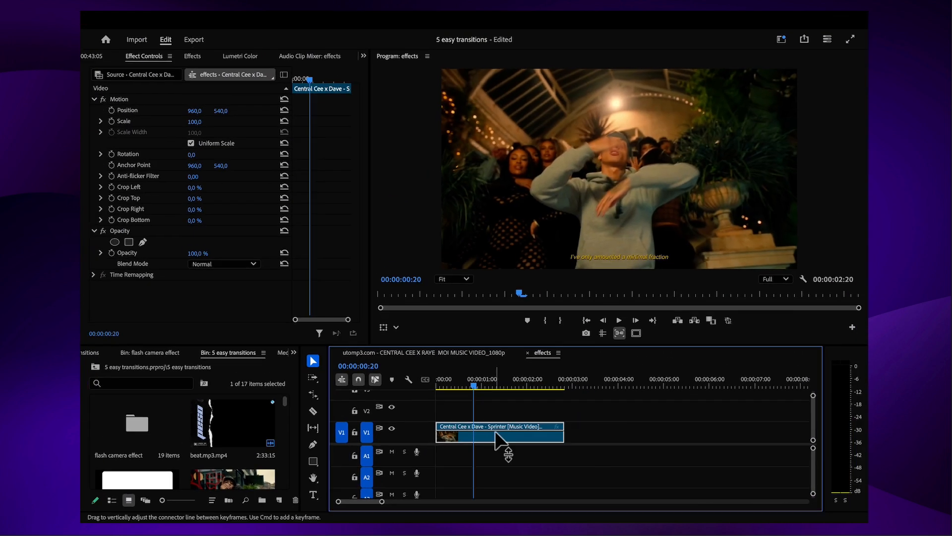
left_click_drag(495, 430, 438, 406)
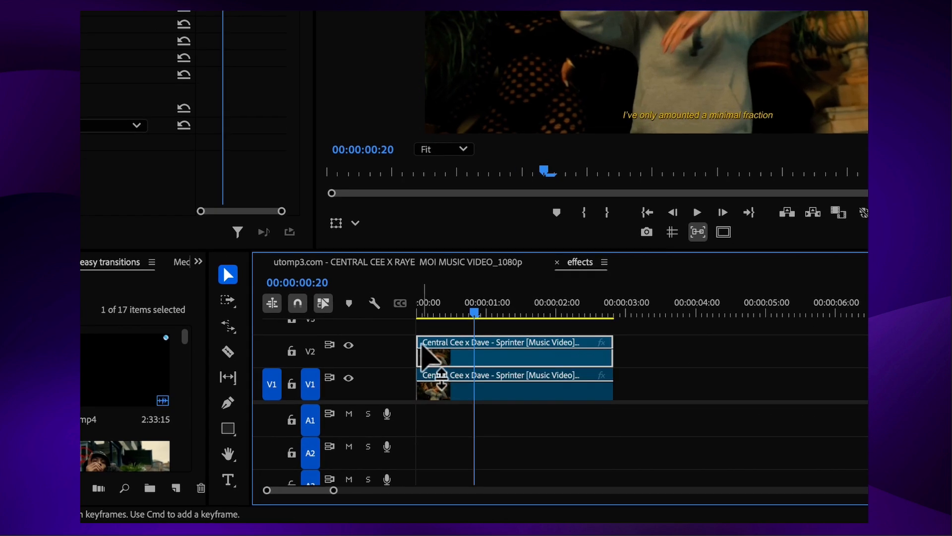
left_click_drag(422, 347, 475, 349)
- Duplicate the trimmed V2 clip onto V3 and trim the copy's start to 00:00:01:16
left_click_drag(526, 250, 528, 196)
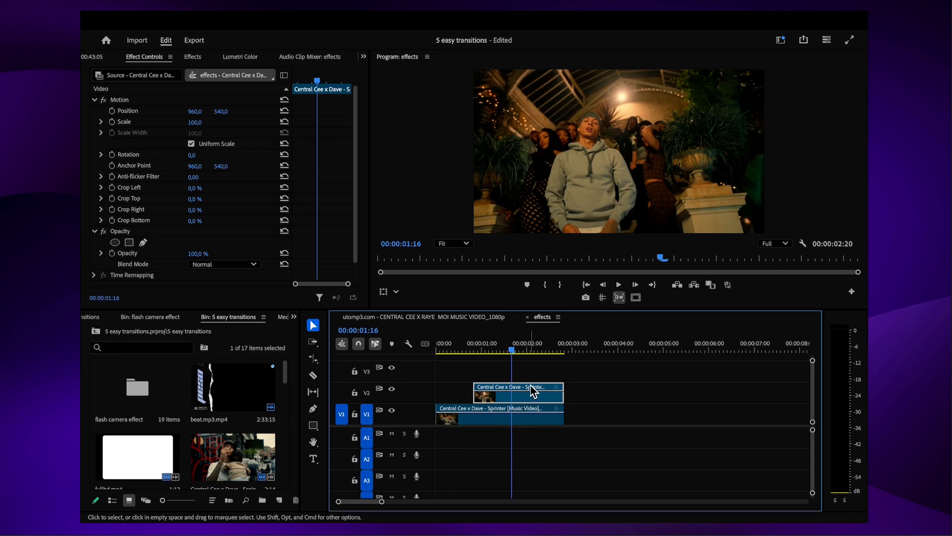
left_click_drag(533, 390, 536, 371)
left_click_drag(474, 370, 513, 369)
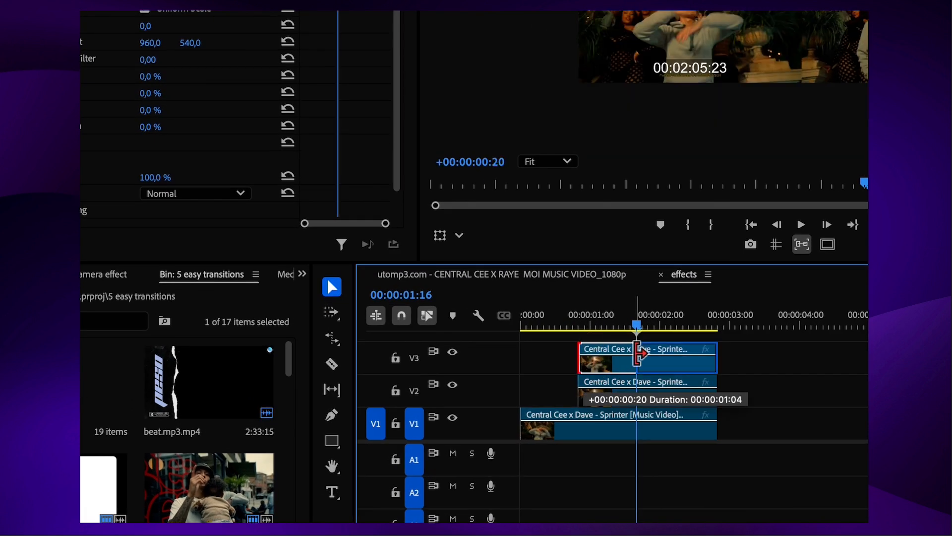
left_click_drag(638, 354, 640, 352)
- Set the V2 clip's scale to 149
key("Up")
left_click(623, 393)
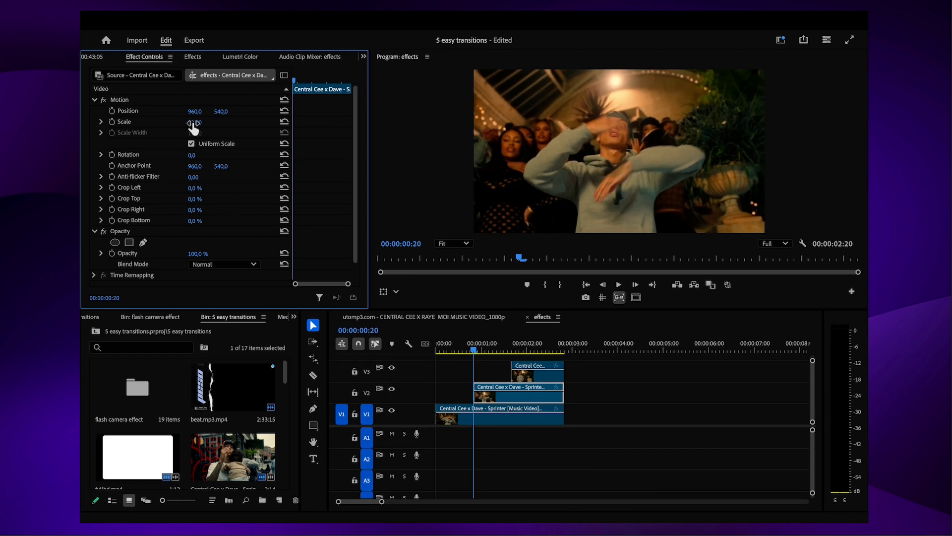
left_click_drag(193, 124, 202, 124)
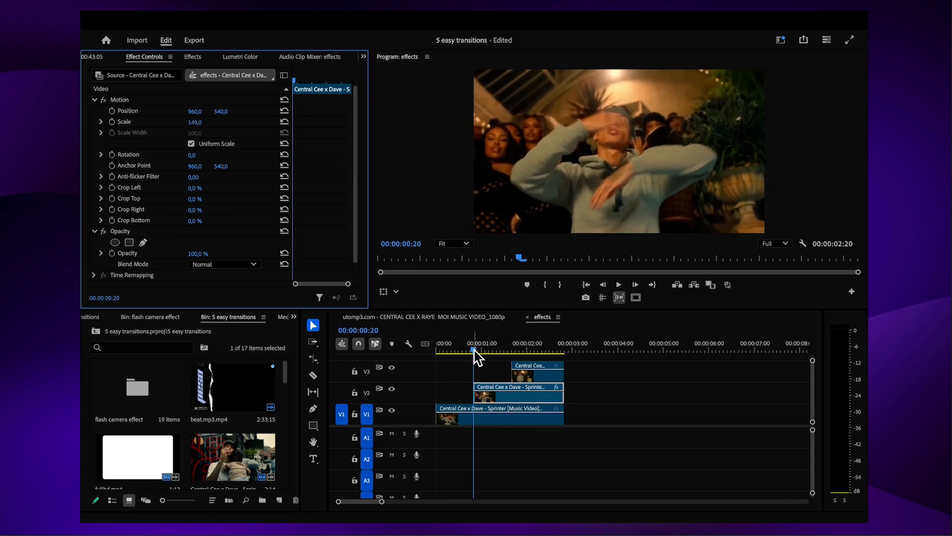
- Play the sequence from the beginning to check the jump to the enlarged V2 clip
left_click_drag(474, 350, 439, 359)
key("space")
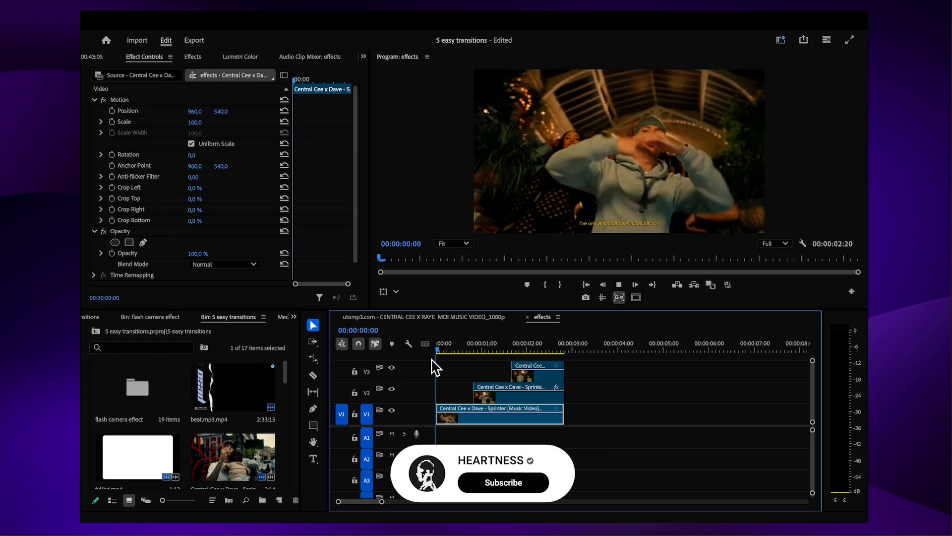
key("space")
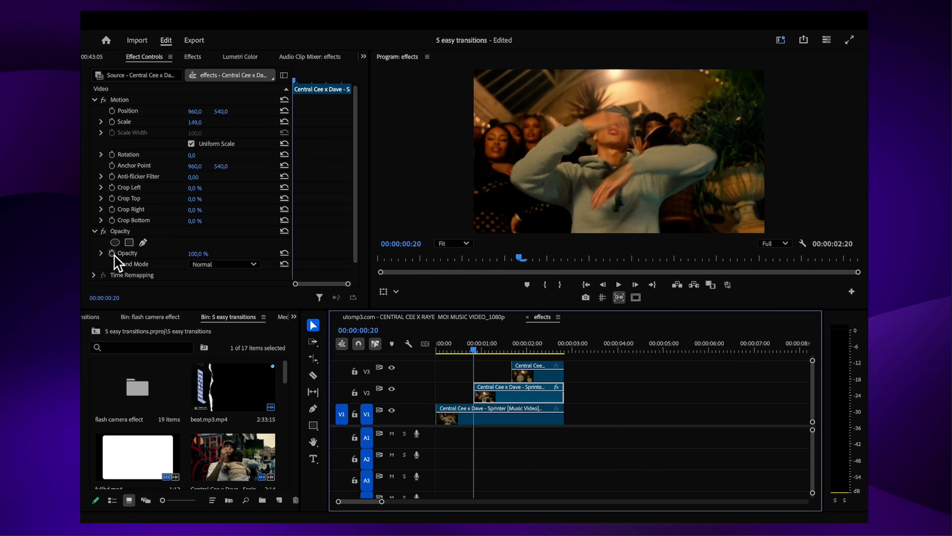
- Keyframe the V2 clip's opacity from 0 % at 00:00:00:20 to 100 % at 00:00:01:01
left_click(113, 253)
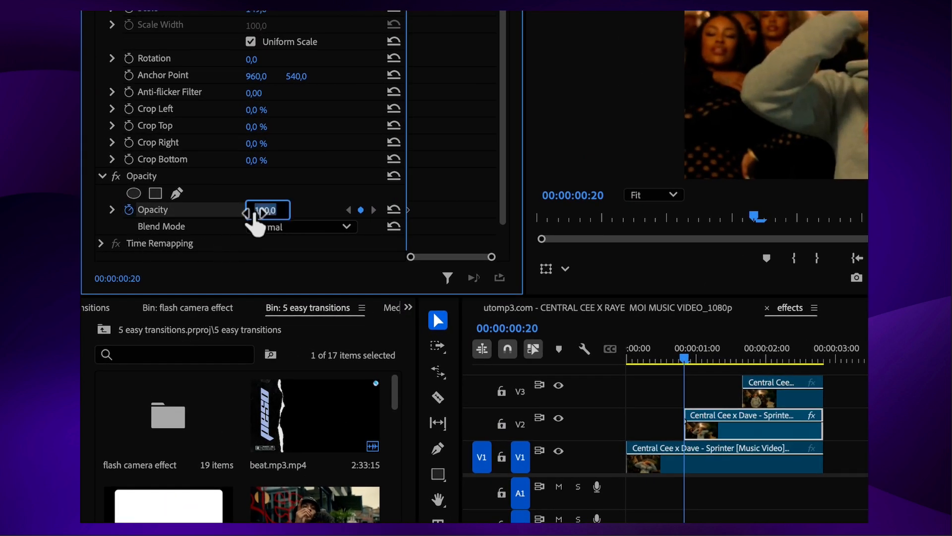
type("0")
key("Return")
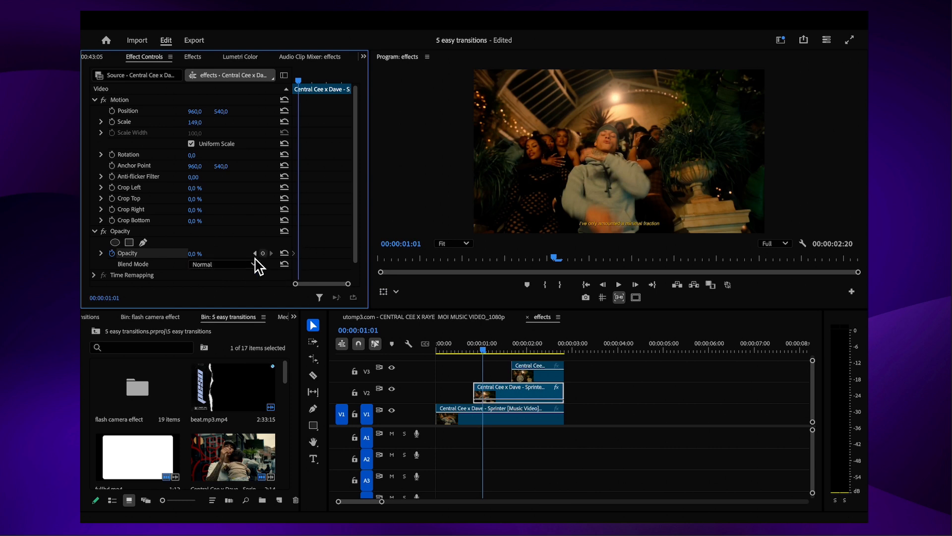
left_click(195, 253)
type("100")
key("Return")
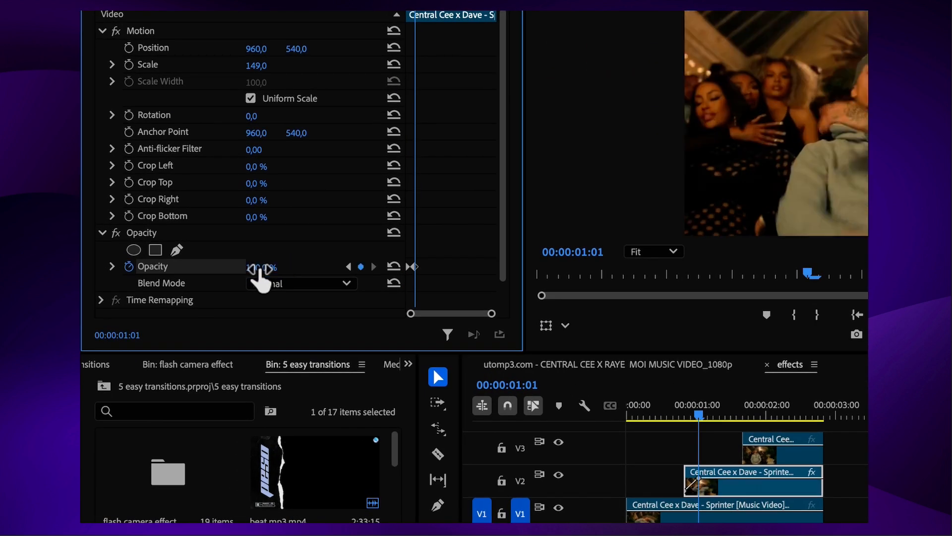
- Play the sequence from the beginning to review the V2 clip's fade-in
left_click_drag(698, 417, 613, 428)
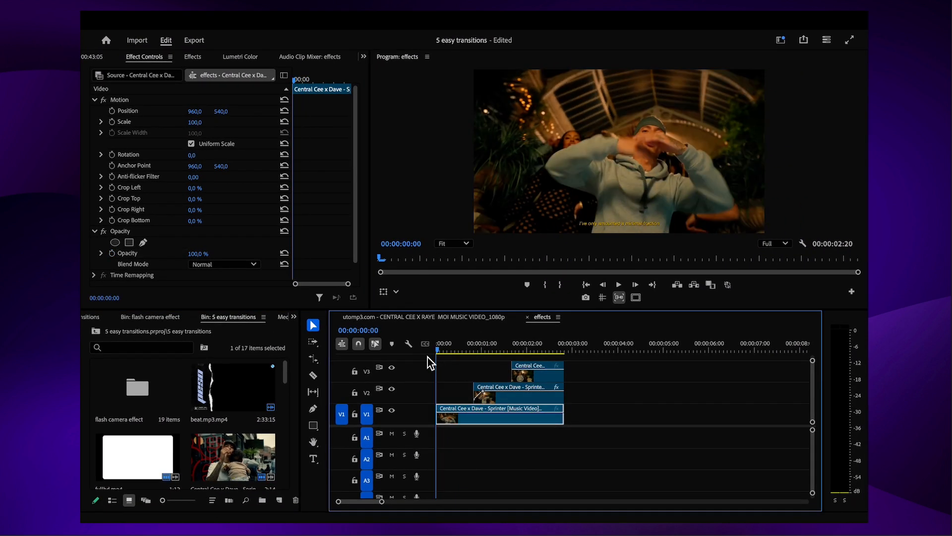
key("space")
key("space")
- Apply the Levels and Gaussian Blur video effects to the V2 clip
key("Up")
left_click(197, 57)
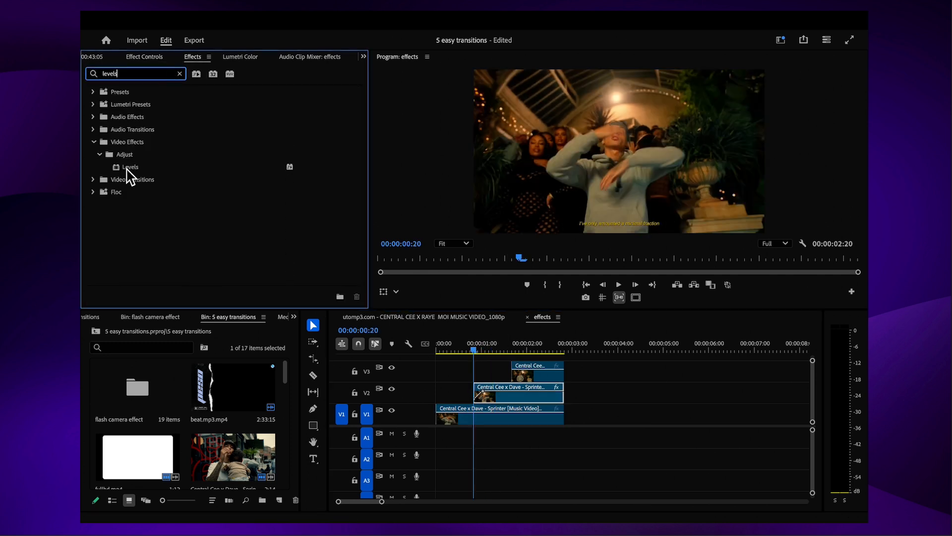
left_click_drag(126, 169, 503, 391)
left_click(180, 73)
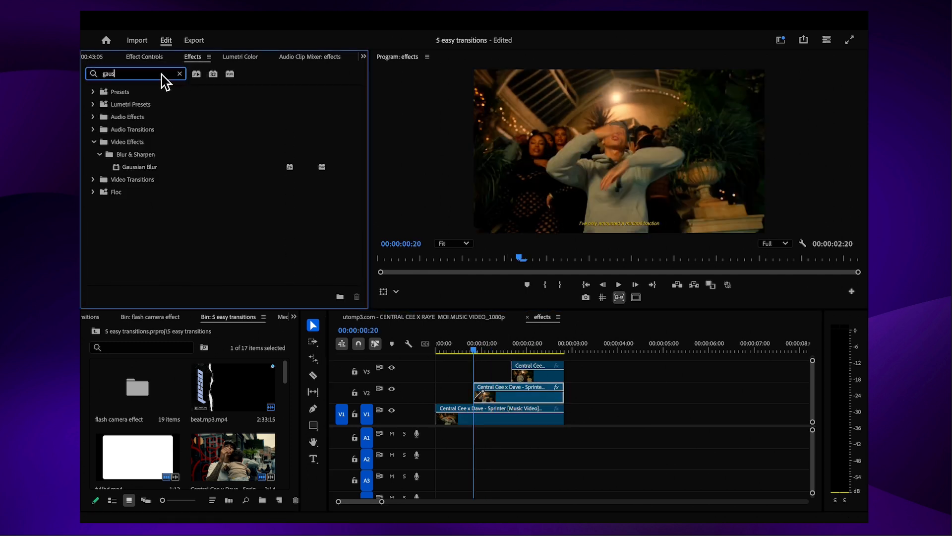
left_click_drag(139, 166, 362, 261)
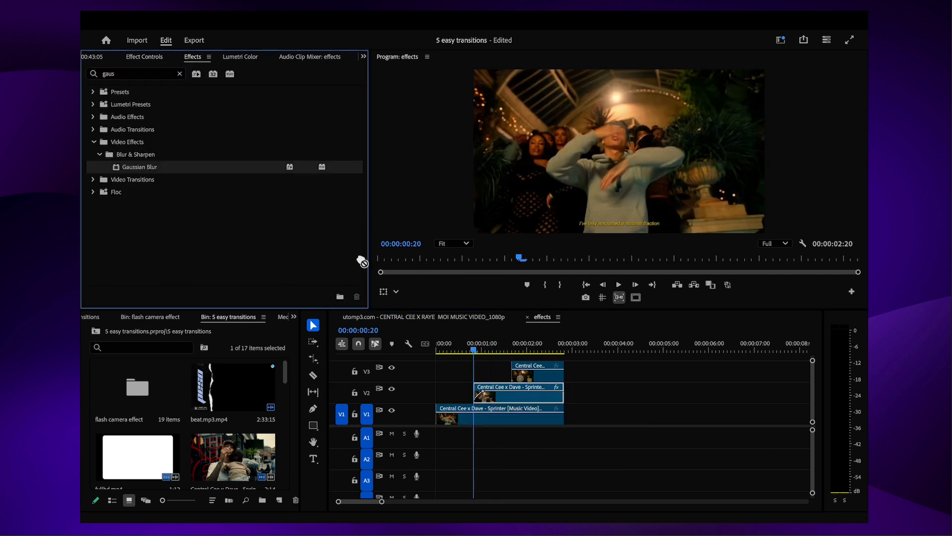
- Keyframe the V2 clip's Levels (RGB) White Input Level at 255 on 00:00:00:20, 60 on 00:00:00:22 and 255 on 00:00:01:00
left_click(148, 59)
left_click_drag(358, 133, 355, 201)
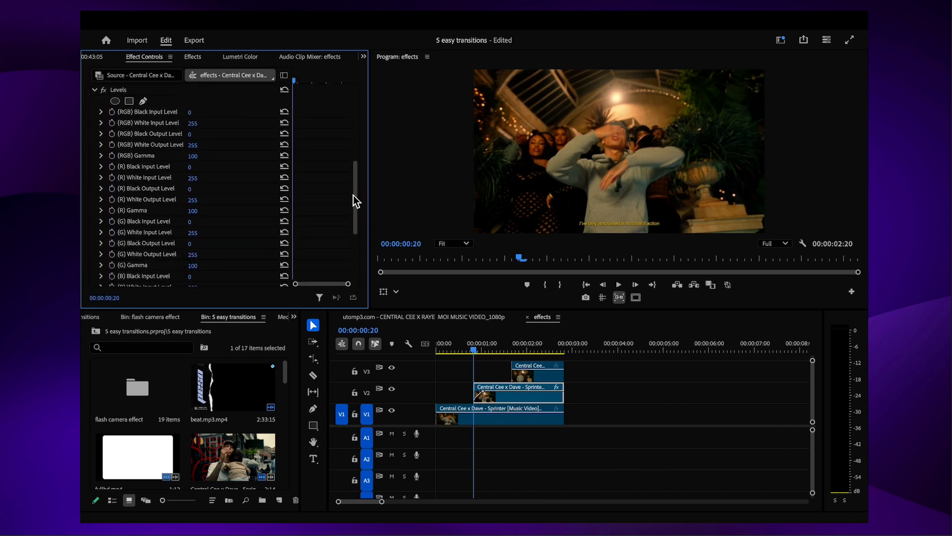
left_click(113, 123)
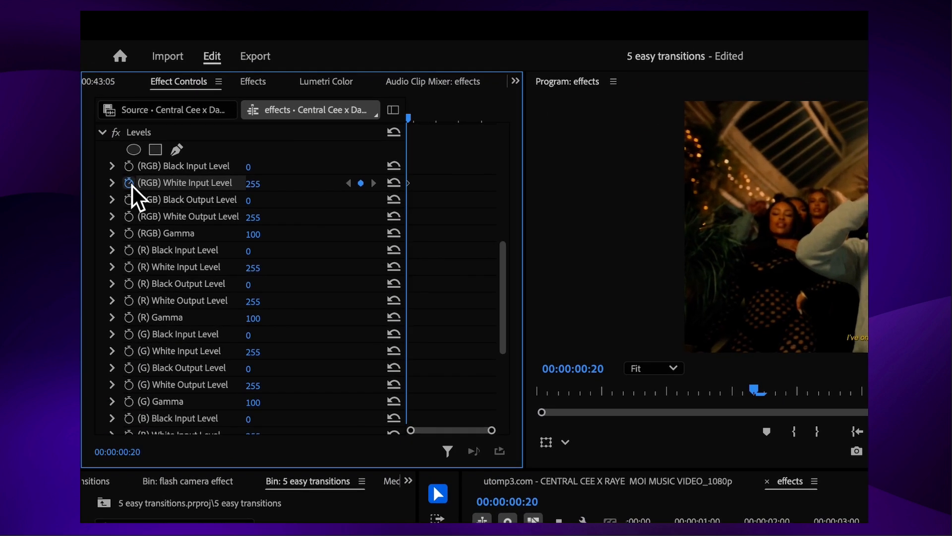
key("Right")
key("Right")
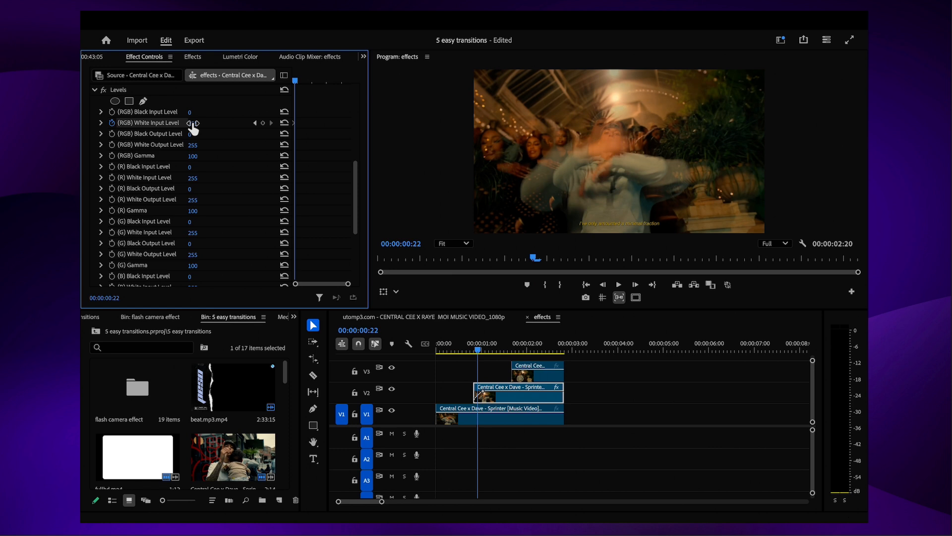
left_click_drag(194, 124, 194, 123)
left_click_drag(269, 189, 269, 189)
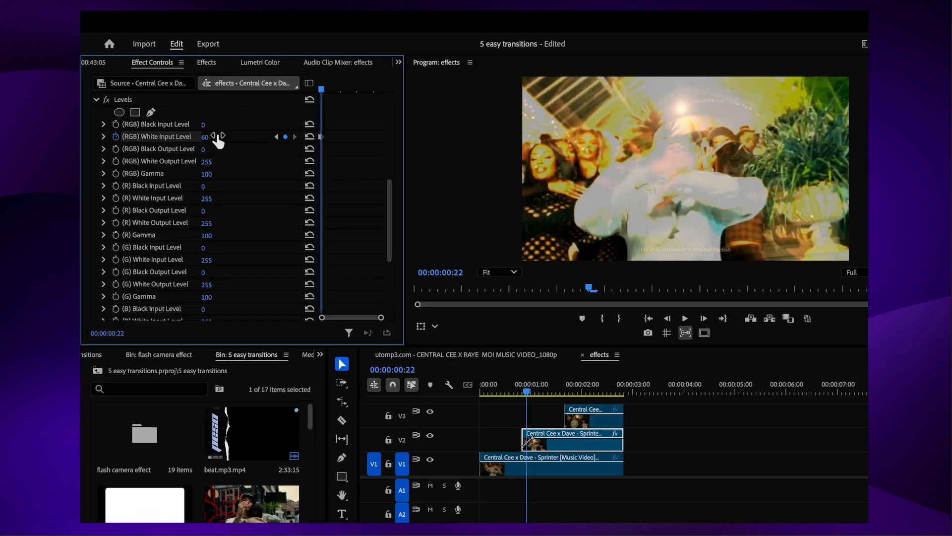
key("Right")
key("Right")
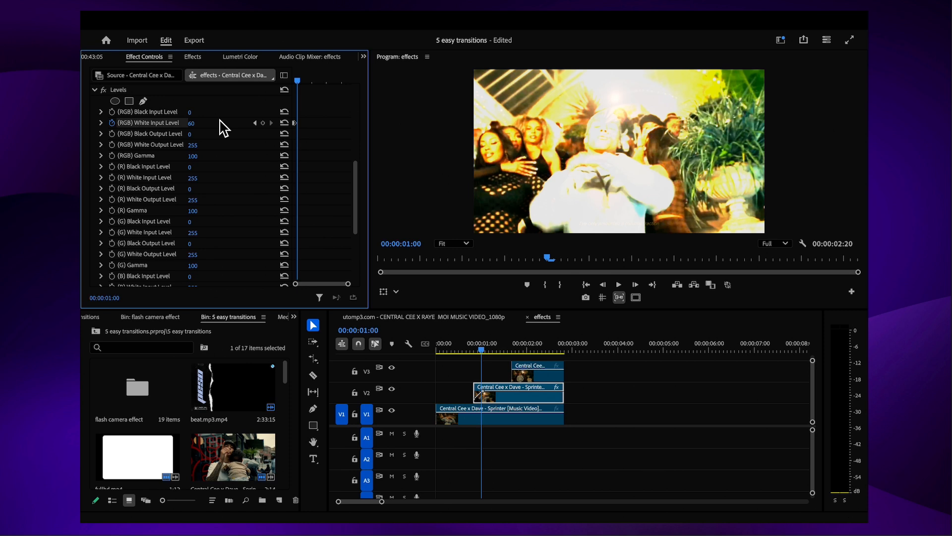
left_click(284, 123)
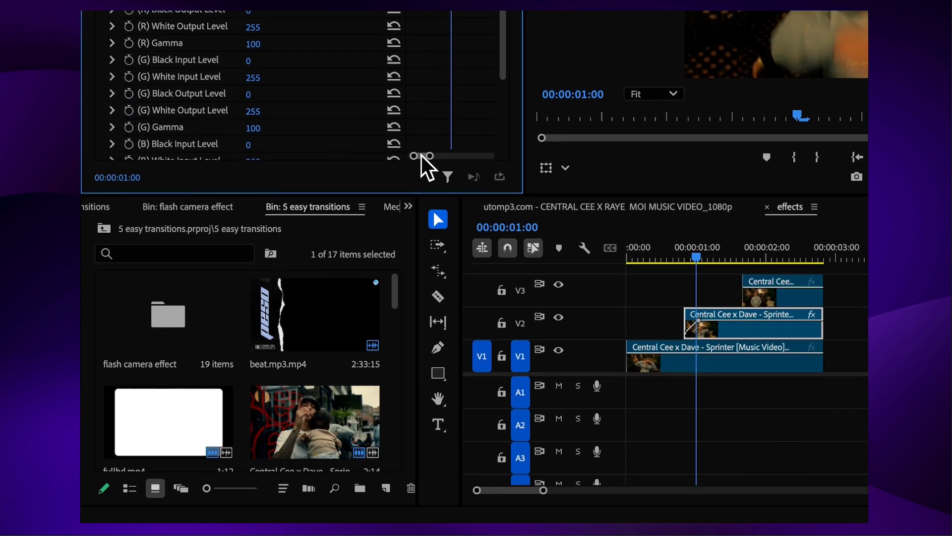
- Keyframe the V2 clip's Gaussian Blur Blurriness from 0 at 00:00:00:20 to 202 at 00:00:00:22
key("Left")
key("Left")
key("Left")
key("Left")
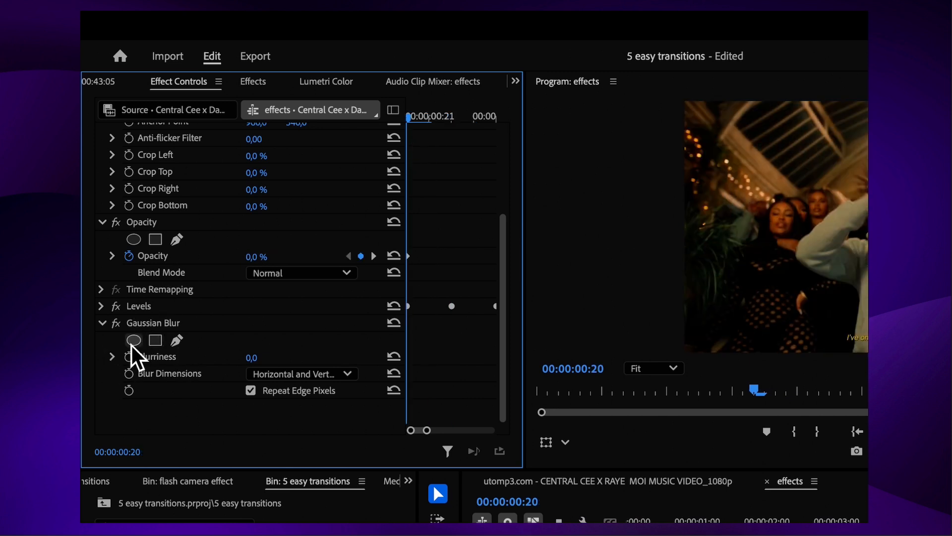
left_click(129, 358)
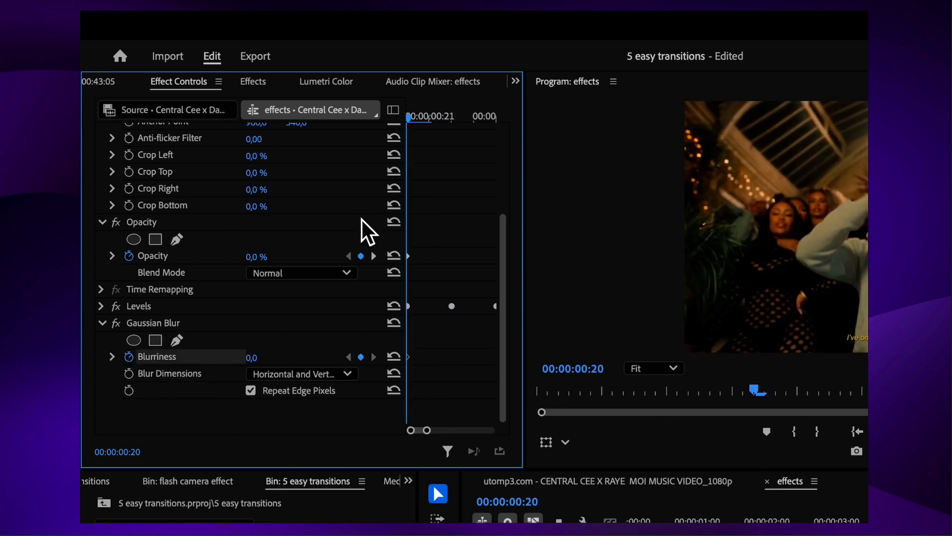
left_click_drag(415, 124, 449, 127)
left_click_drag(254, 358, 255, 358)
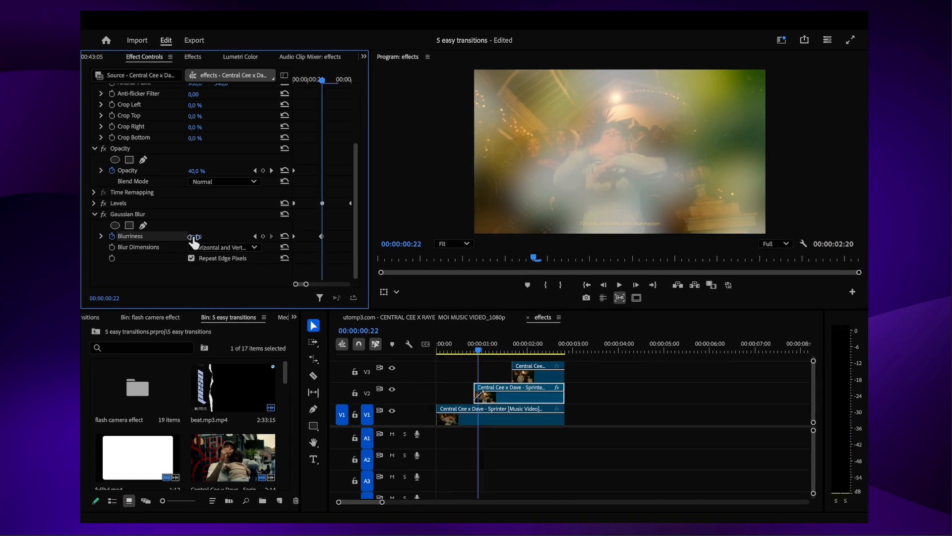
- Set the Gaussian Blur's Blur Dimensions to Horizontal and keyframe its Blurriness at 0 on 00:00:01:00
left_click(248, 248)
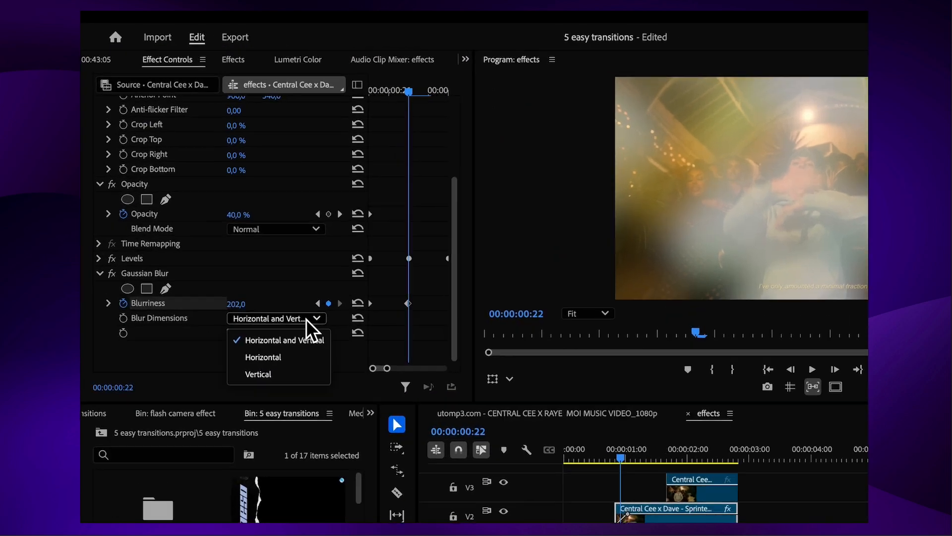
left_click(236, 274)
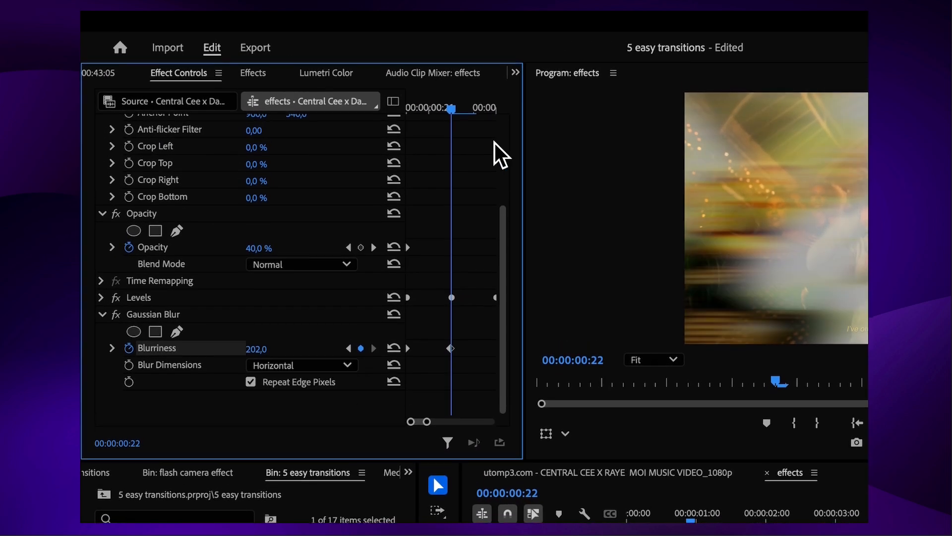
left_click_drag(457, 101, 500, 120)
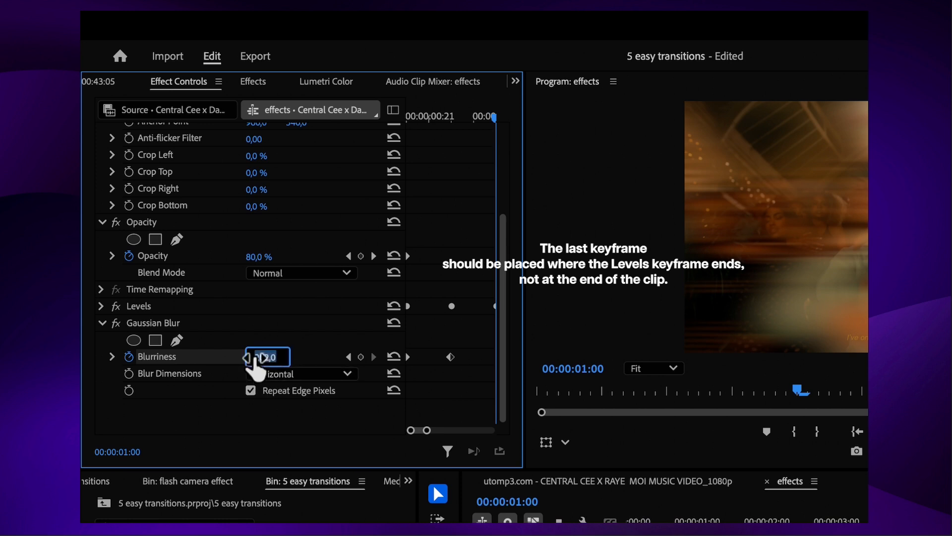
key("Return")
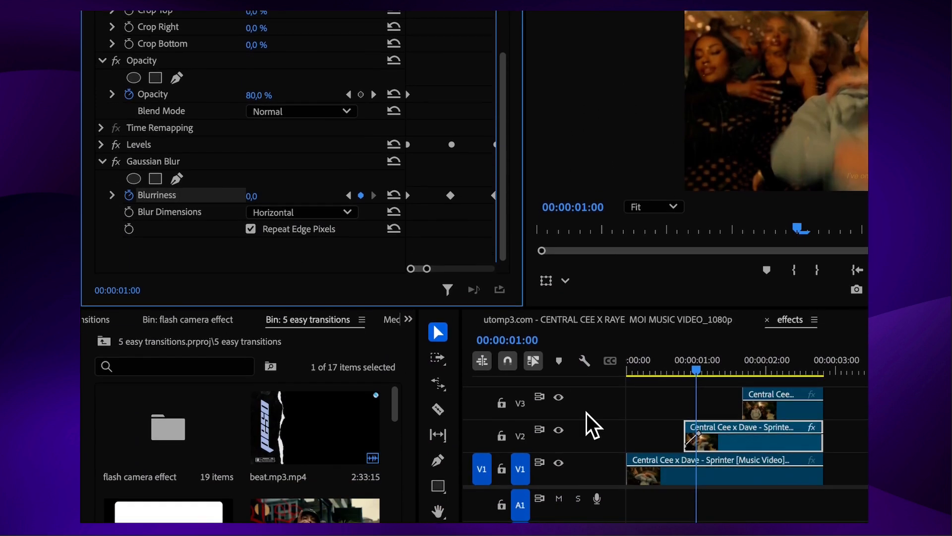
- Play the sequence from the beginning to review the V2 clip's flash and blur transition
left_click_drag(561, 349, 435, 359)
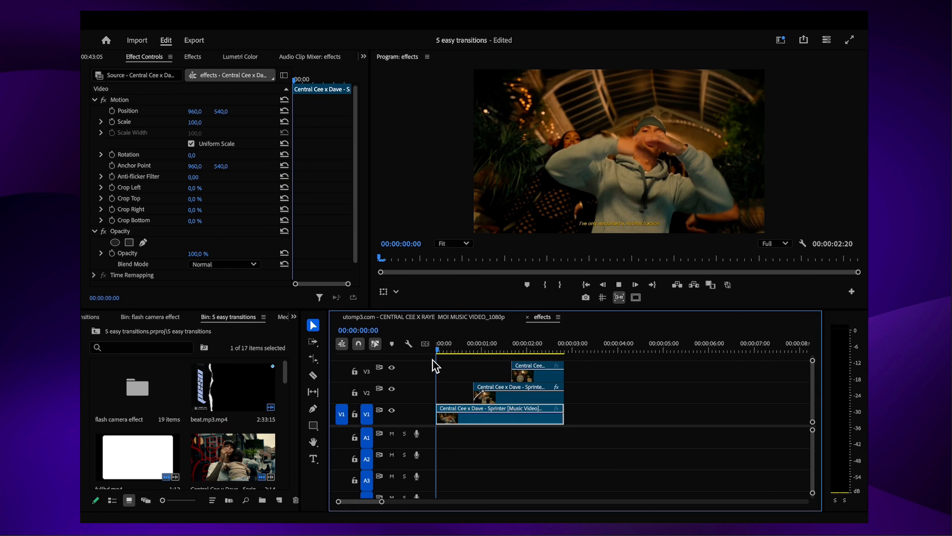
key("space")
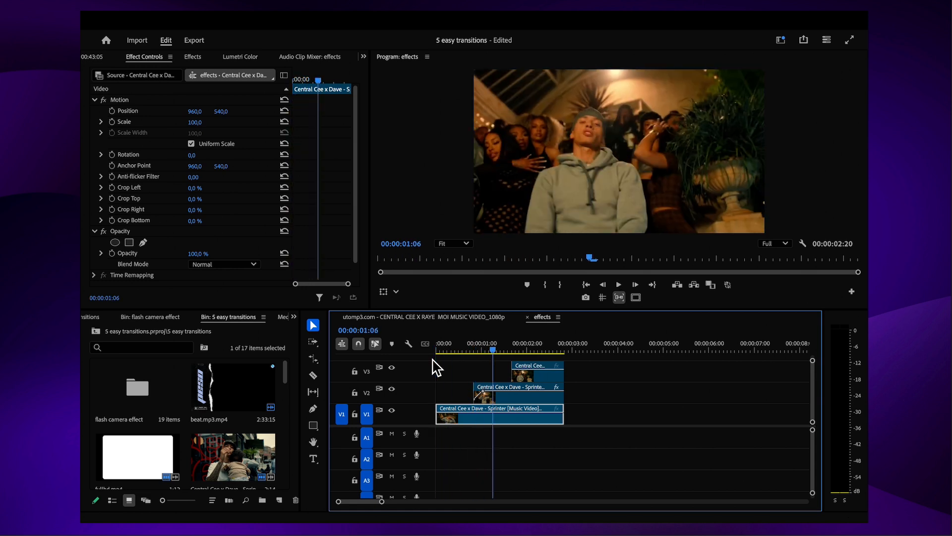
- Copy the V2 clip's Opacity, Levels and Gaussian Blur effects and paste them onto the V3 clip at 00:00:01:16
left_click(506, 399)
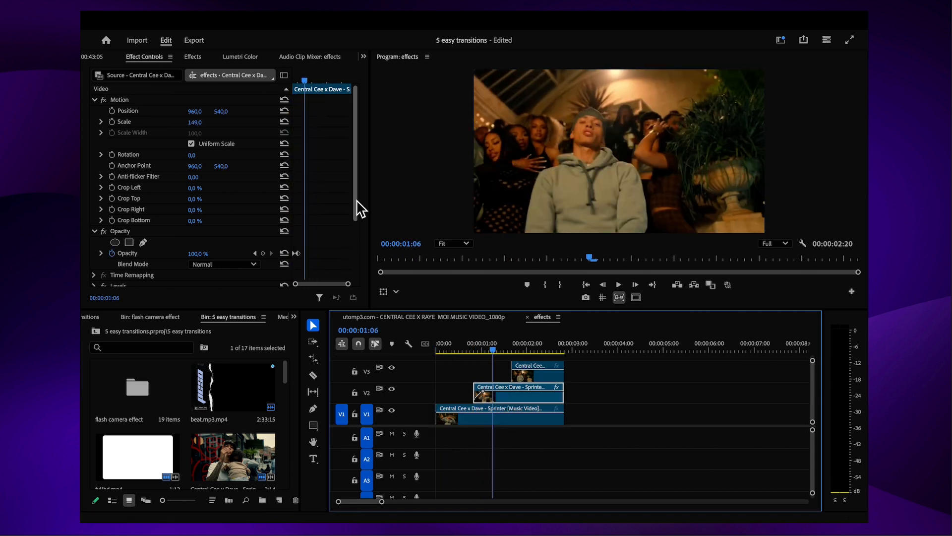
left_click_drag(357, 203, 355, 238)
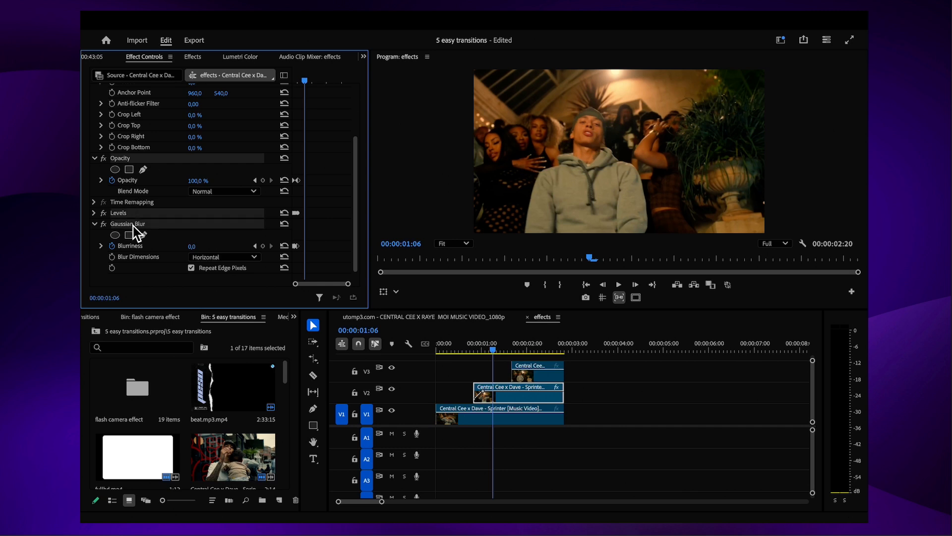
left_click_drag(494, 348, 513, 356)
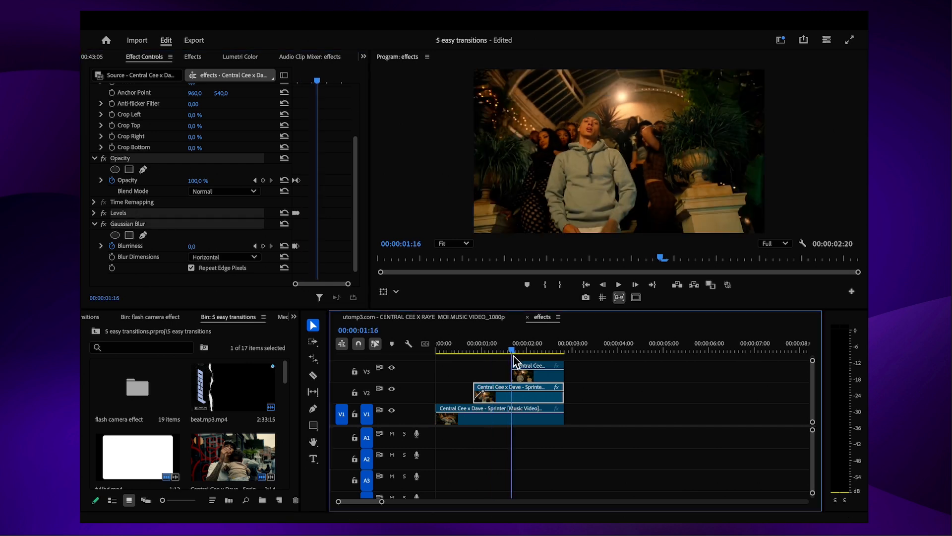
left_click(523, 378)
key("super+v")
left_click(477, 350)
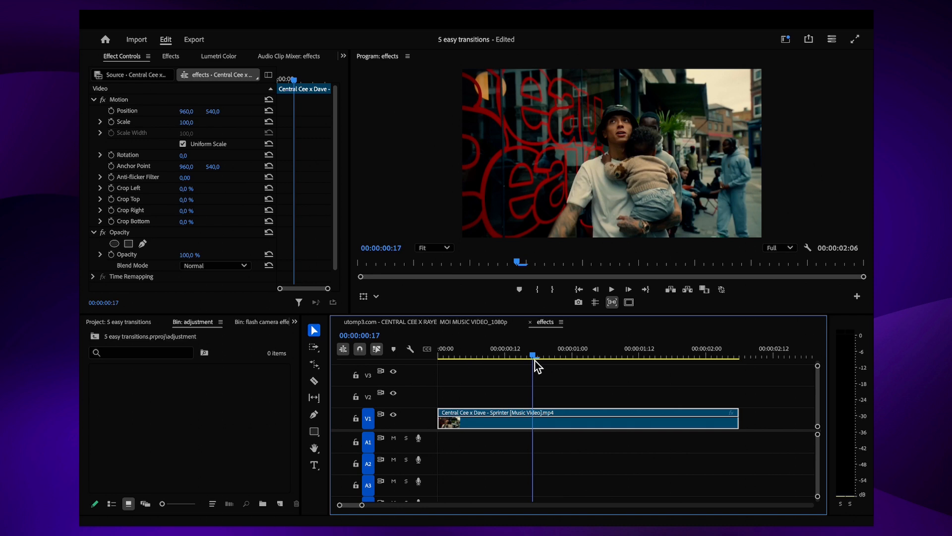
- Split the V1 clip at 00:00:00:17
left_click_drag(535, 361, 533, 361)
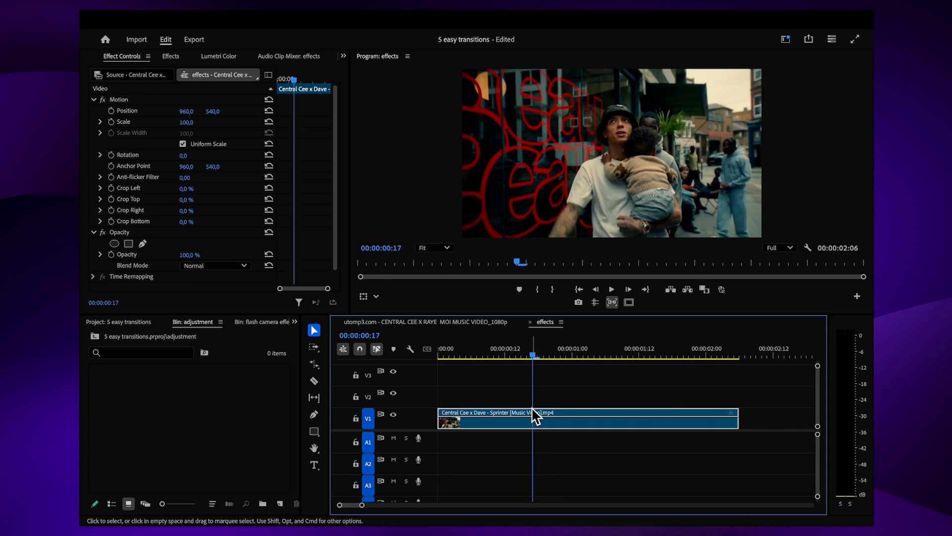
key("super+k")
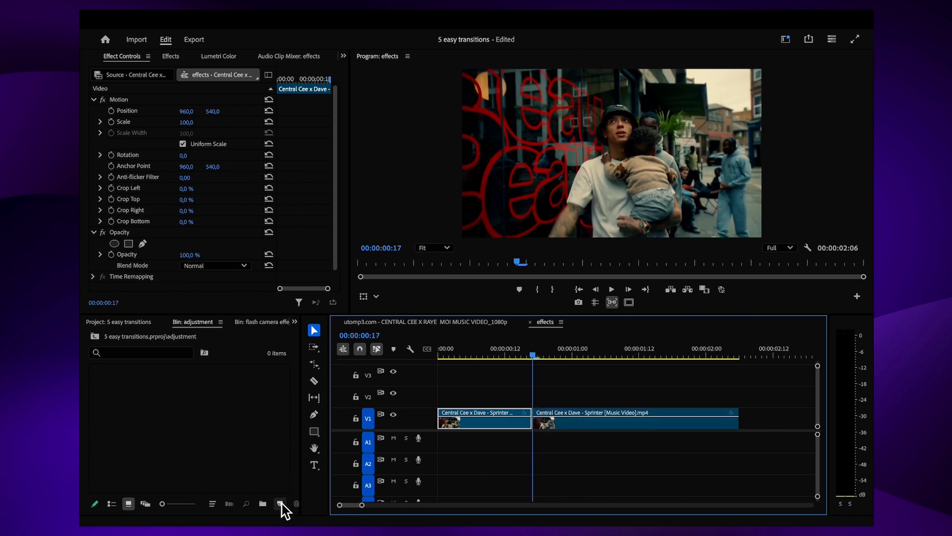
- Create an adjustment layer with the default settings and place it on V2 above the cut
left_click(279, 503)
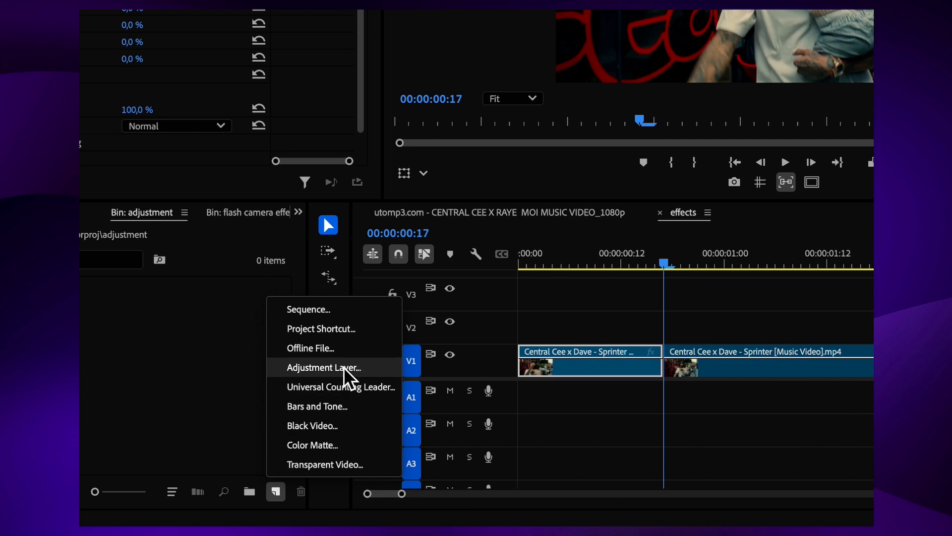
left_click(343, 370)
left_click(678, 244)
left_click_drag(177, 323, 739, 327)
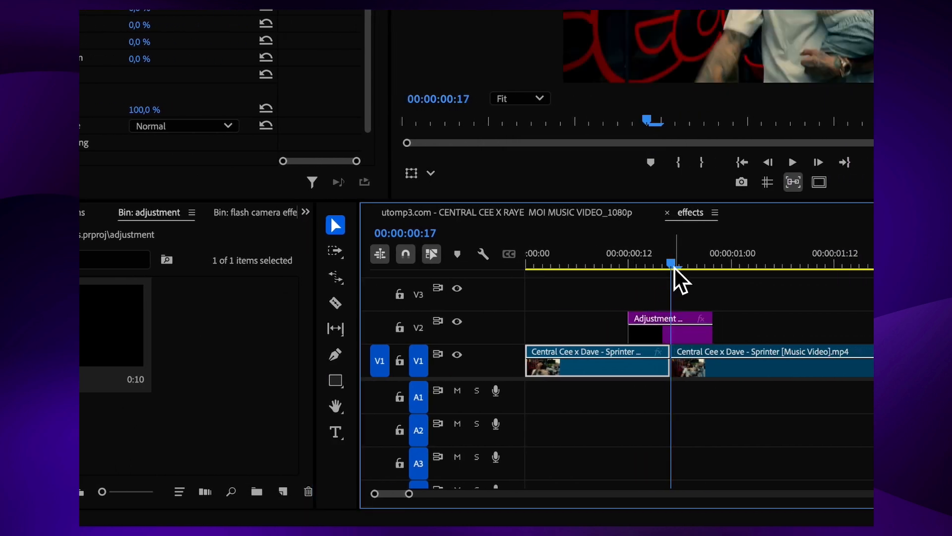
- Shorten the adjustment layer to two frames and centre it over the cut, from 00:00:00:16 to 00:00:00:18
left_click_drag(674, 270, 631, 263)
left_click(640, 322)
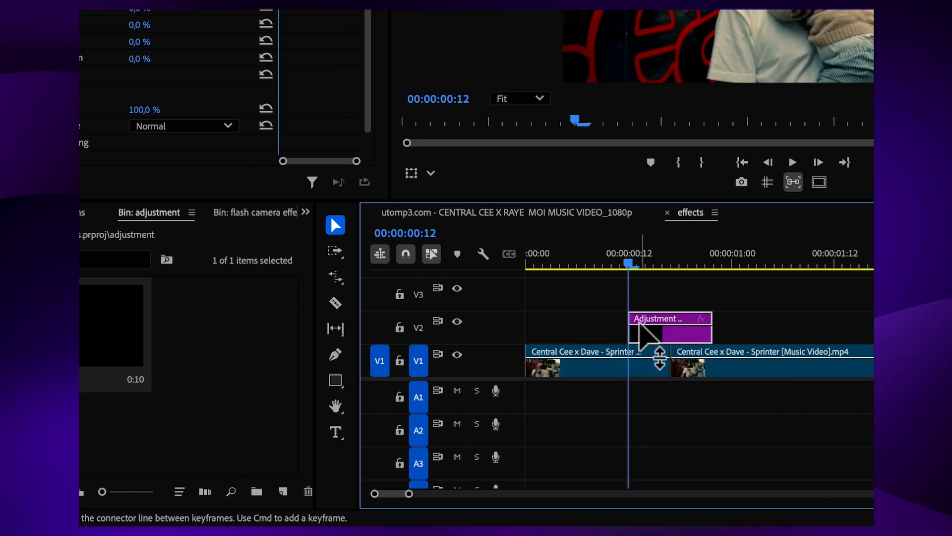
left_click_drag(712, 323, 605, 324)
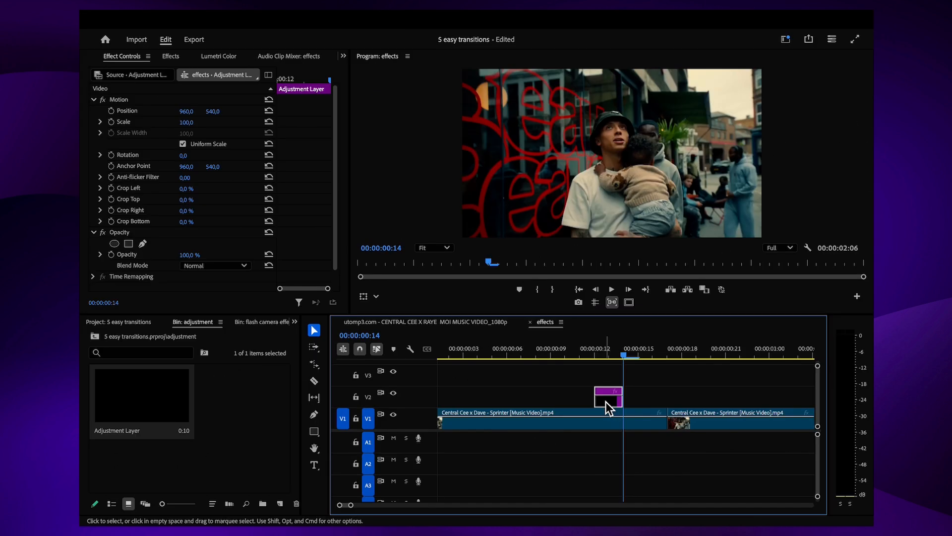
left_click_drag(607, 401, 665, 401)
left_click_drag(624, 355, 654, 361)
left_click(666, 397)
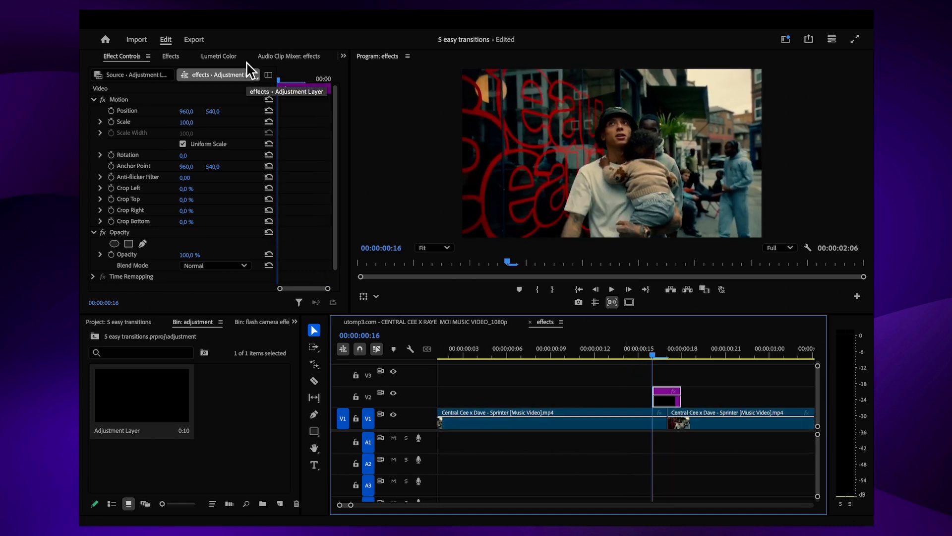
- Apply a Lumetri Color correction to the adjustment layer with stronger contrast and deeper shadows
left_click(218, 57)
left_click_drag(236, 314, 281, 345)
left_click_drag(230, 361, 178, 366)
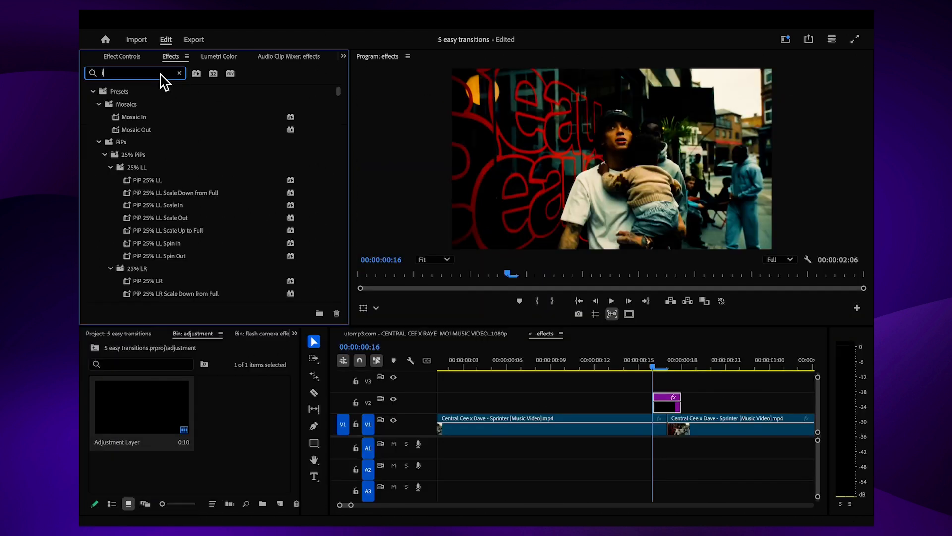
- Apply the Invert video effect from the Channel category to the adjustment layer and set its Channel to Luminance
type("invert")
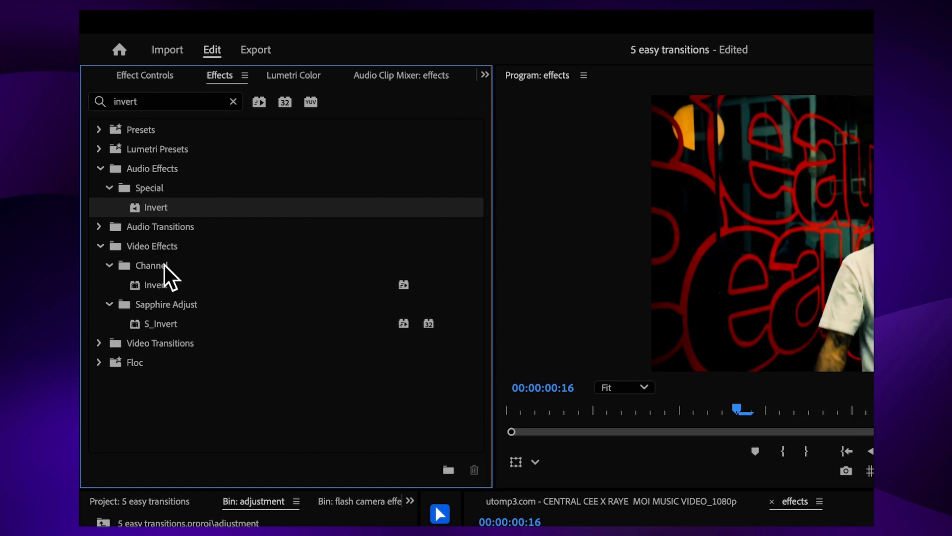
left_click_drag(151, 284, 951, 535)
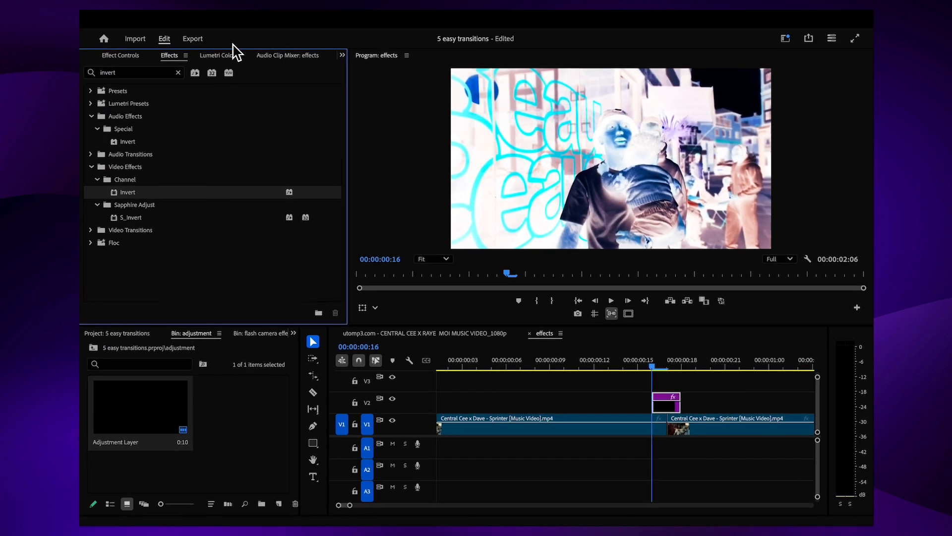
left_click(135, 57)
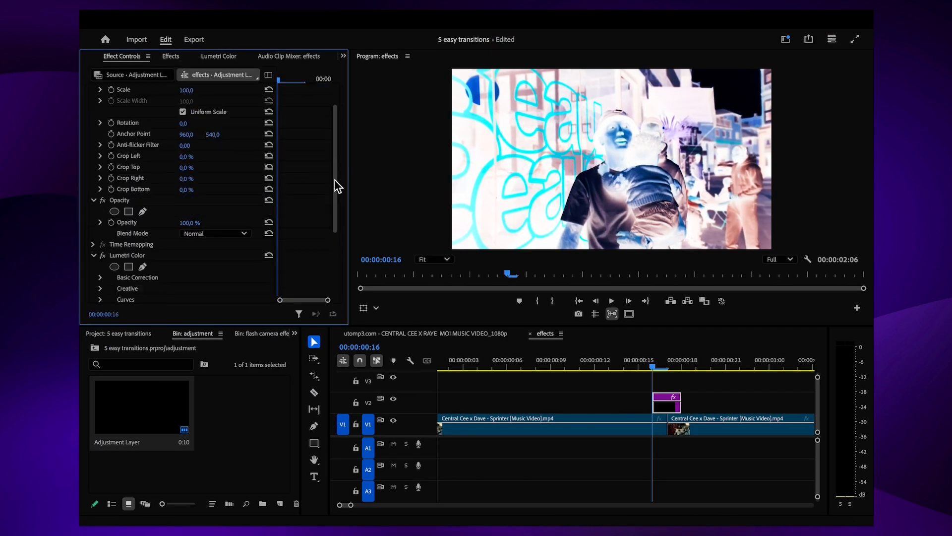
left_click_drag(336, 185, 339, 257)
left_click(248, 263)
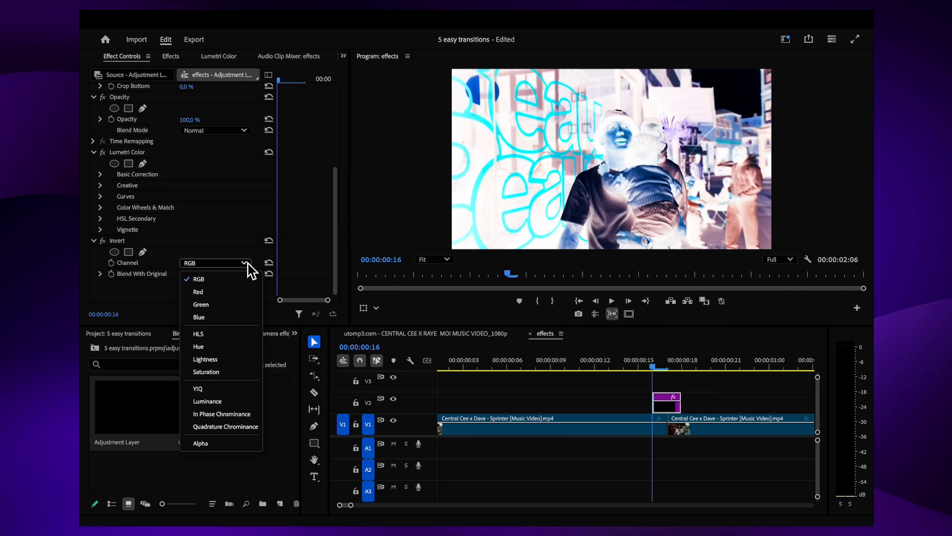
left_click(233, 401)
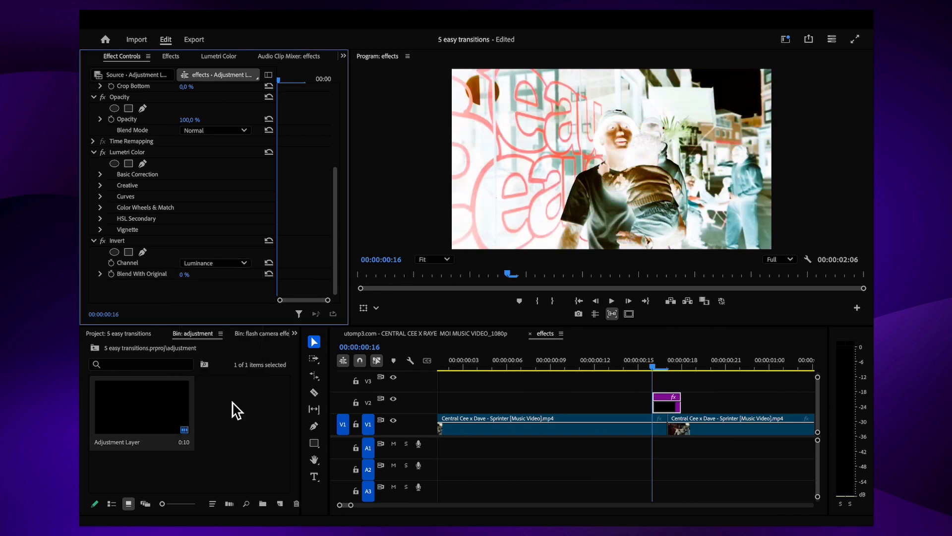
- Set the Invert effect's Channel to RGB on the adjustment layer and play back the transition
left_click(245, 264)
left_click(235, 283)
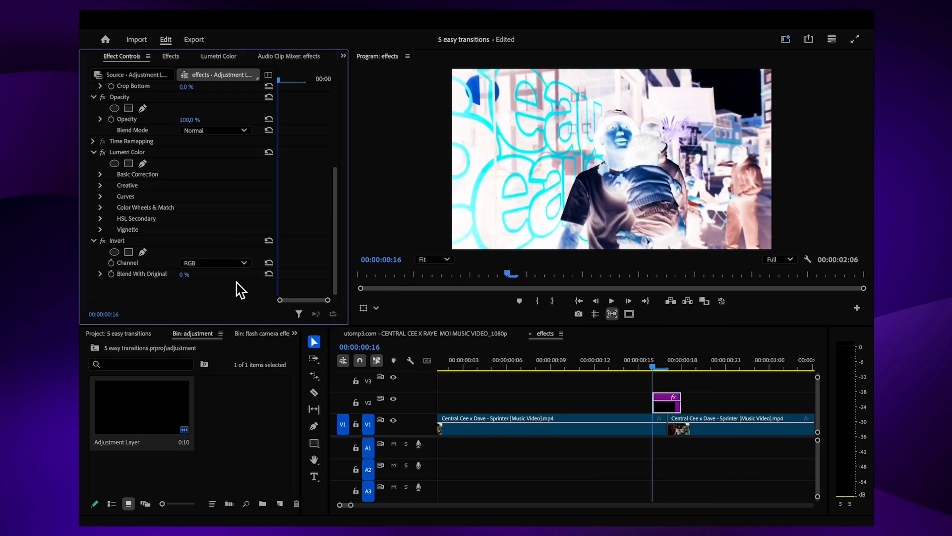
left_click_drag(667, 407, 619, 398)
key("space")
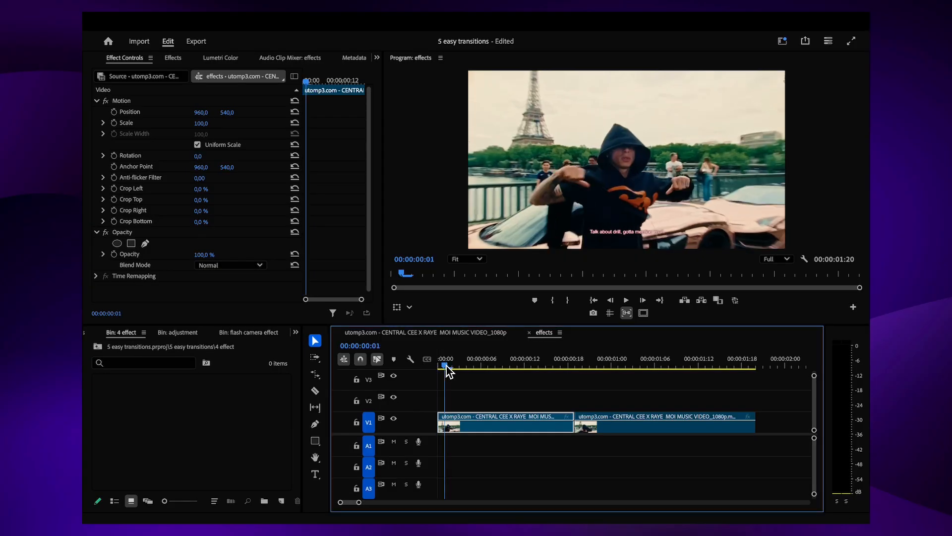
- Create an adjustment layer with the default settings and place it on V2 at 00:00:00:10, shortened to one frame
left_click_drag(446, 365, 512, 372)
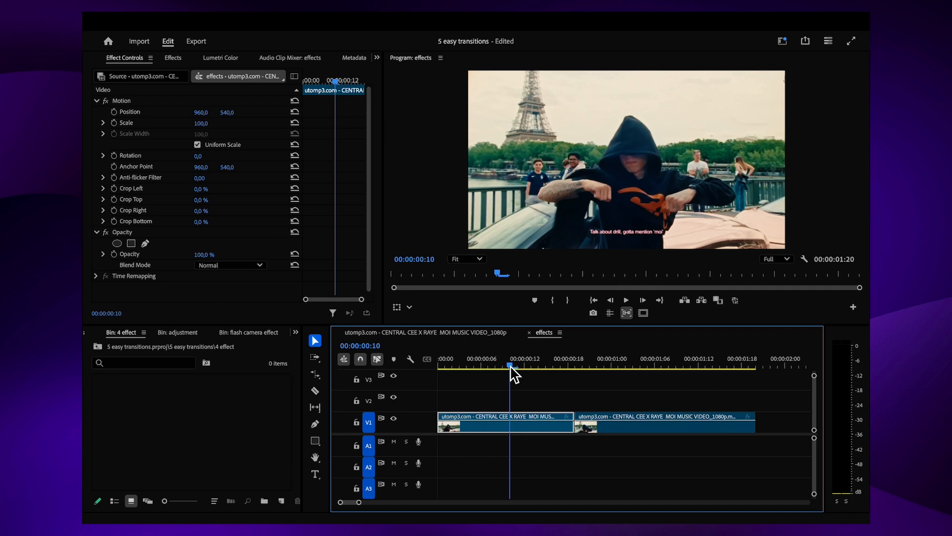
left_click(282, 501)
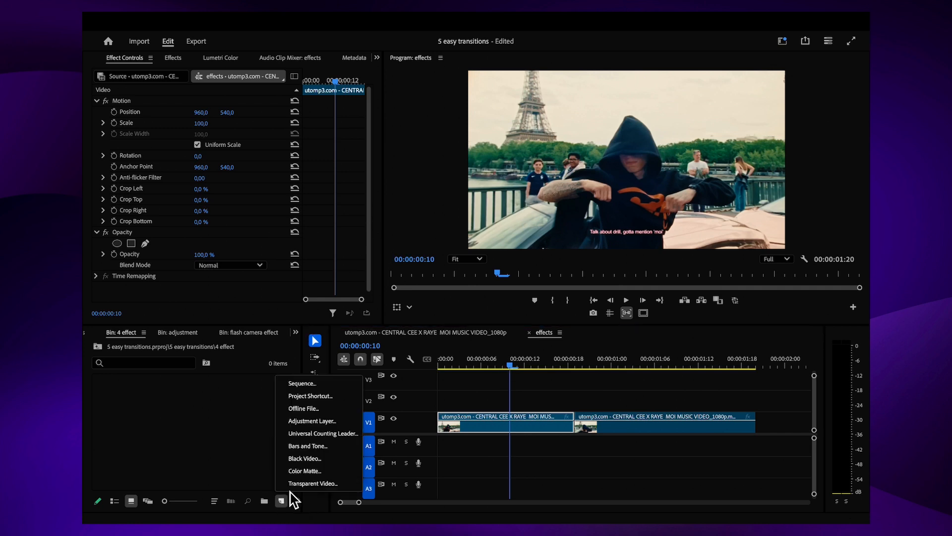
left_click(312, 421)
left_click(546, 340)
left_click_drag(142, 399, 521, 406)
left_click_drag(580, 402, 517, 411)
- Apply the Gaussian Blur video effect to the one-frame adjustment layer on V2
left_click(173, 58)
left_click(174, 75)
type("gaus")
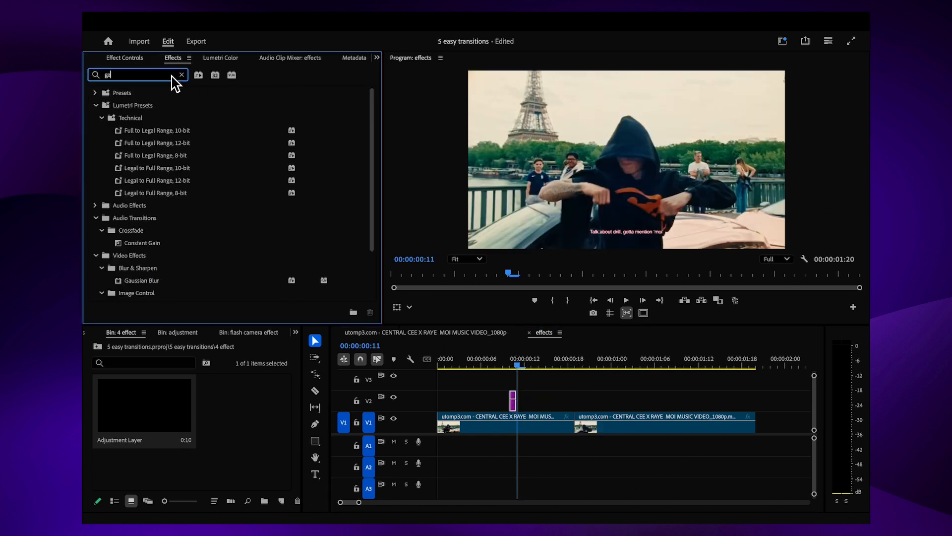
left_click_drag(152, 169, 556, 362)
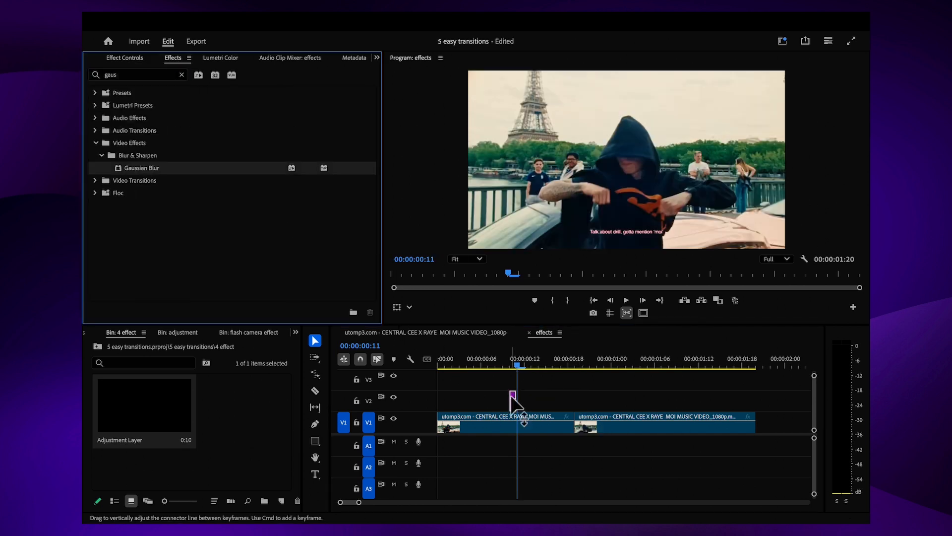
left_click_drag(516, 404, 513, 401)
- Set the adjustment layer's Gaussian Blur to a Blurriness of 300 with Vertical blur dimensions
left_click(133, 59)
scroll(367, 187, "down", 3)
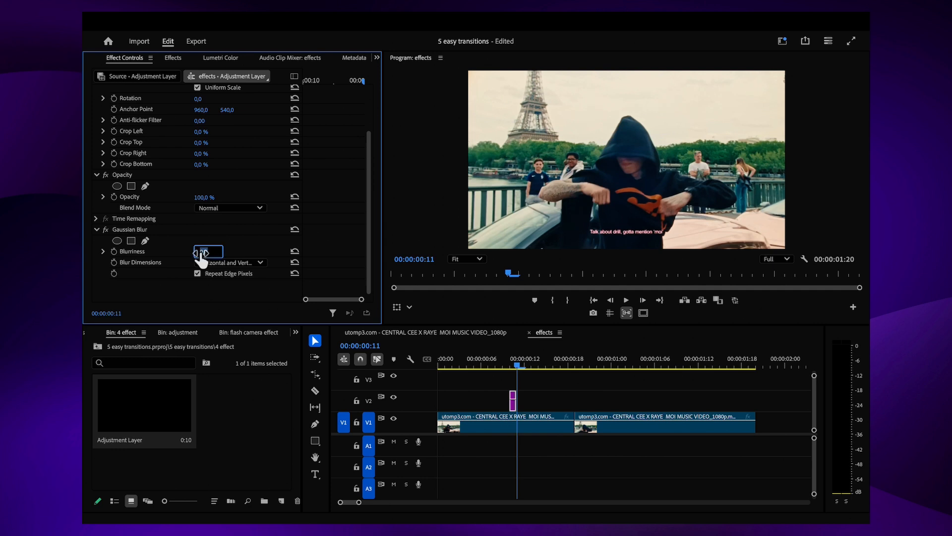
left_click(231, 262)
left_click(231, 304)
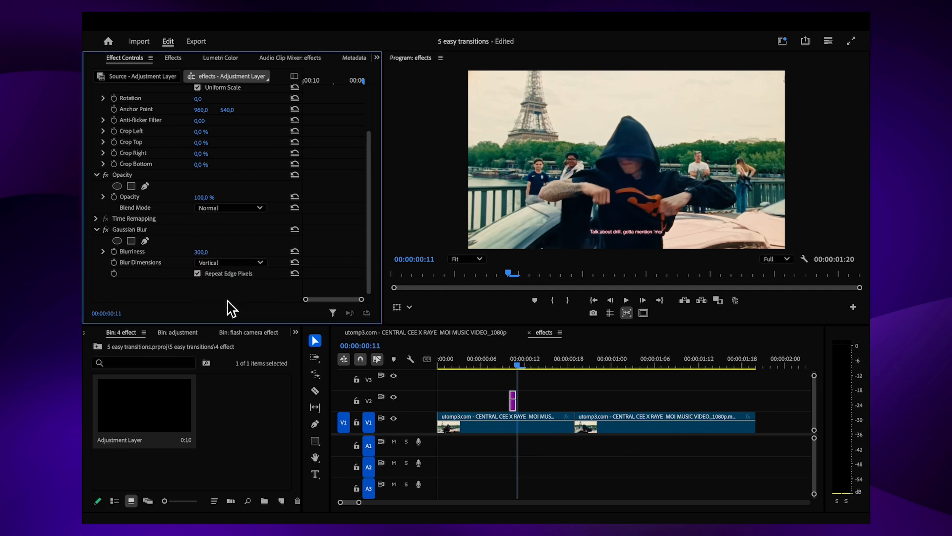
- Copy the blurred one-frame adjustment layer and paste it repeatedly along V2, starting from 00:00:00:12
left_click(514, 404)
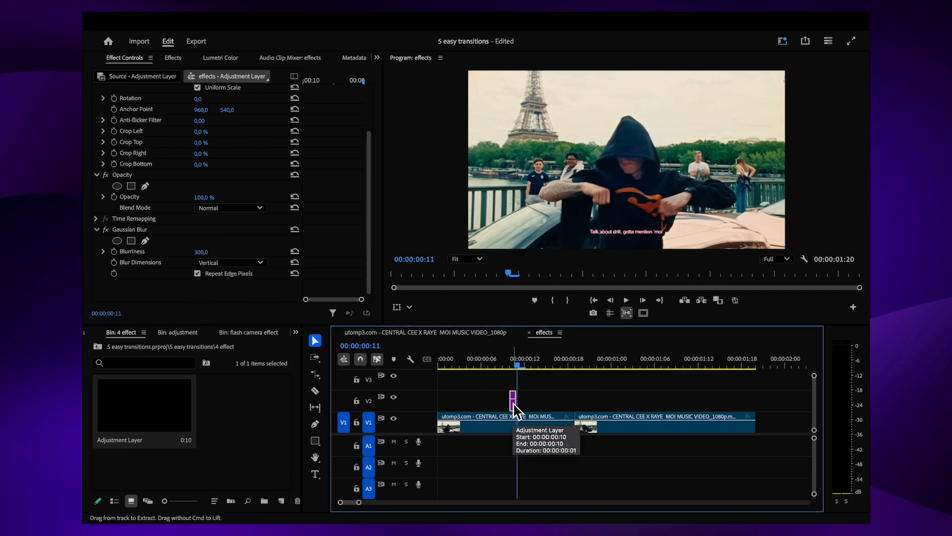
left_click(527, 424)
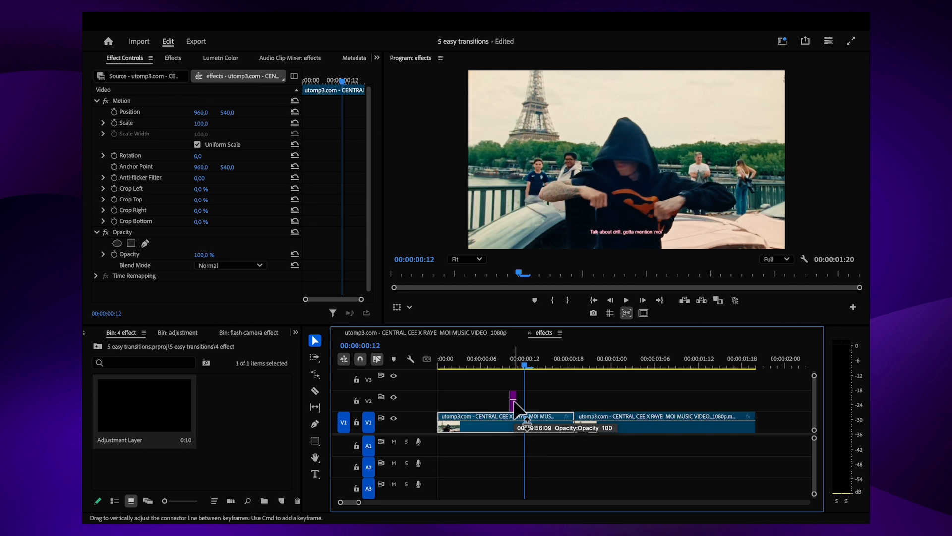
key("ctrl+v")
key("ctrl+v")
key("ctrl+v")
key("ctrl+v")
key("ctrl+v")
key("ctrl+v")
key("ctrl+v")
key("ctrl+v")
key("ctrl+v")
key("ctrl+v")
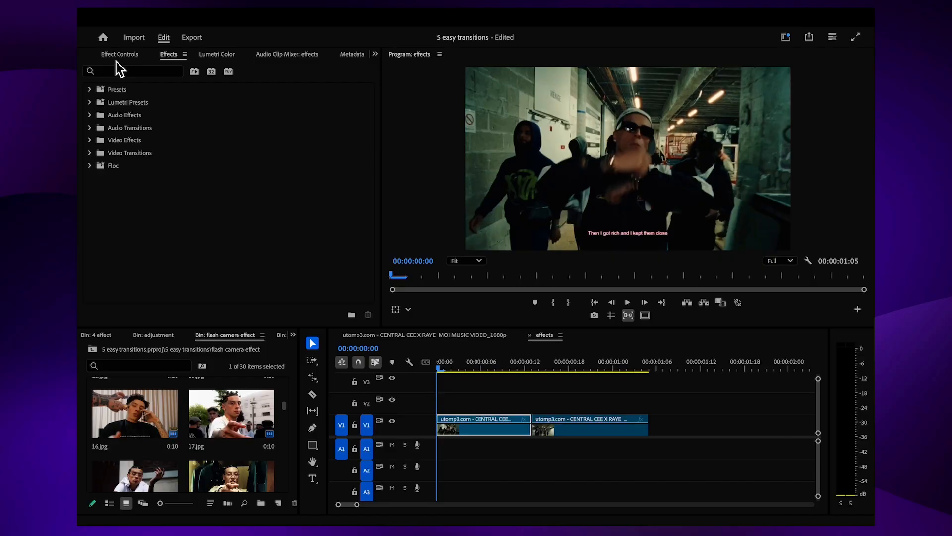
- Search the effects for "shakecut" and apply the Zoom First Clip preset from the BONUS folder to the first clip on V1
left_click(169, 149)
type("shakecut")
left_click_drag(554, 163, 553, 330)
left_click_drag(649, 193, 672, 263)
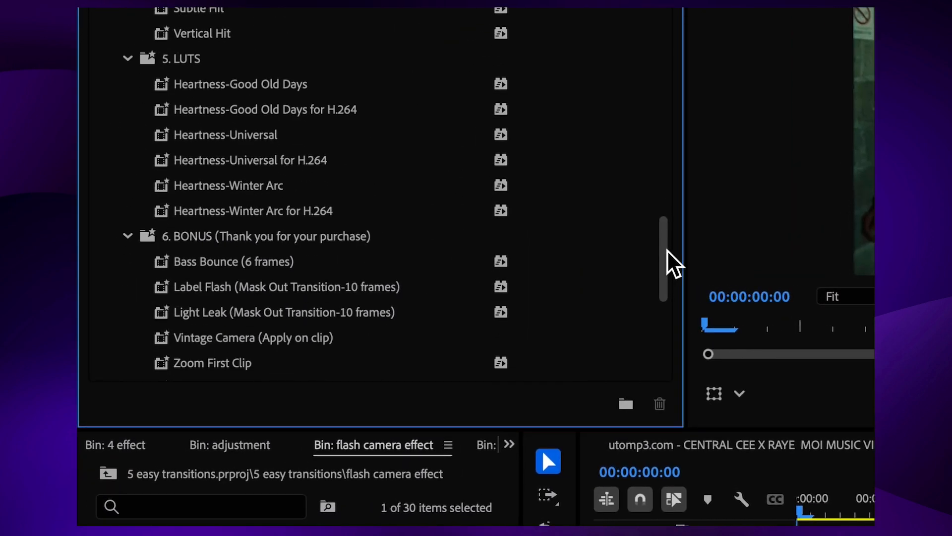
left_click_drag(267, 365, 459, 425)
- Apply the Zoom Second Clip preset to the second clip on V1 and play back the transition
scroll(372, 255, "down", 1)
left_click_drag(132, 289, 322, 322)
left_click_drag(554, 428, 554, 428)
key("space")
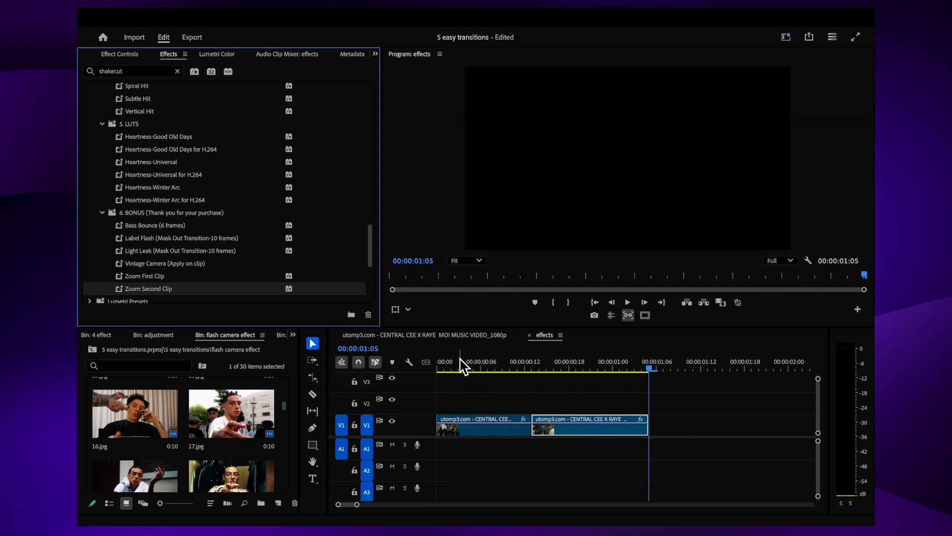
- Inspect the effects and keyframes that the Zoom First Clip preset added to the first clip, with the playhead at 00:00:00:10
left_click_drag(652, 373, 510, 383)
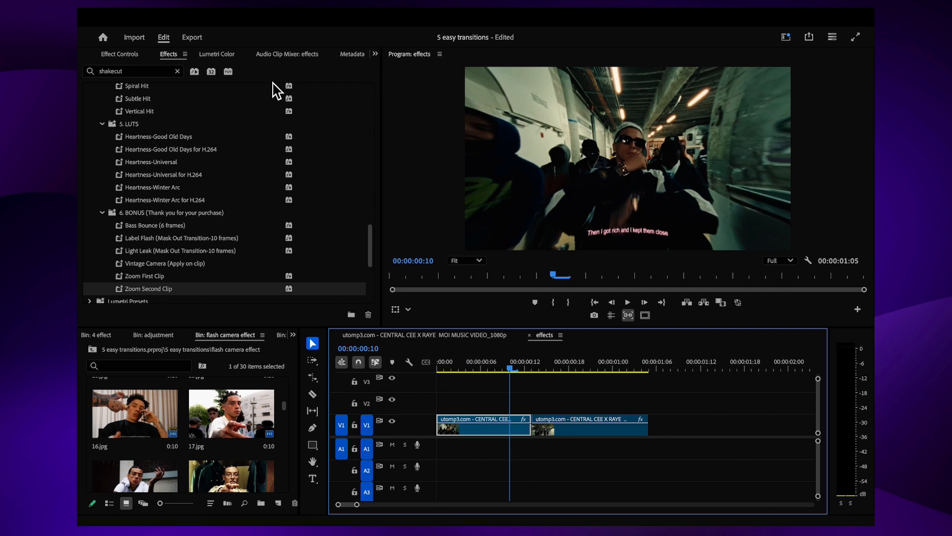
left_click(141, 53)
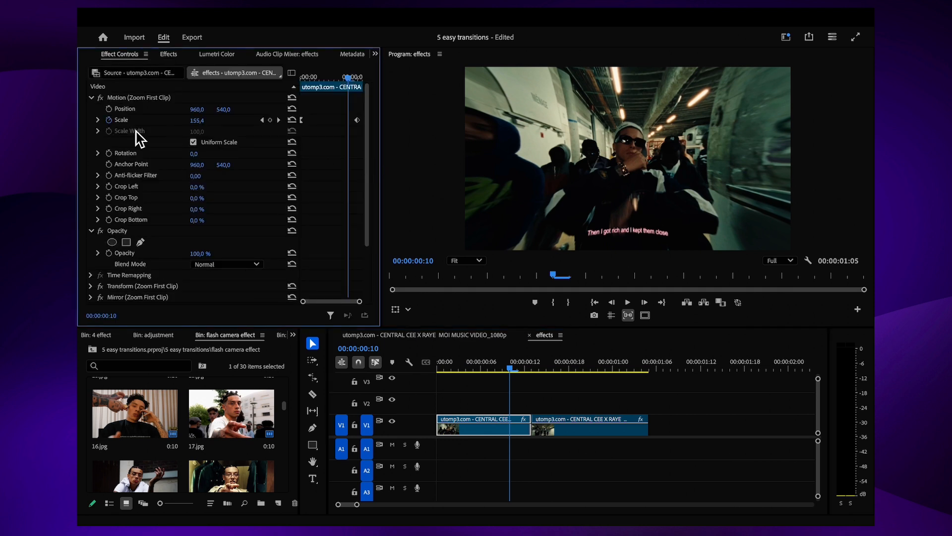
left_click_drag(367, 161, 363, 222)
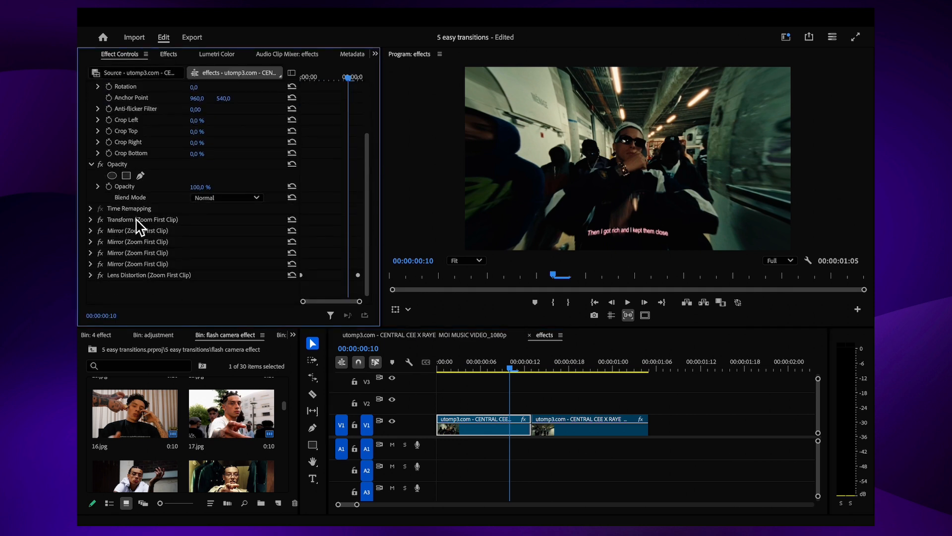